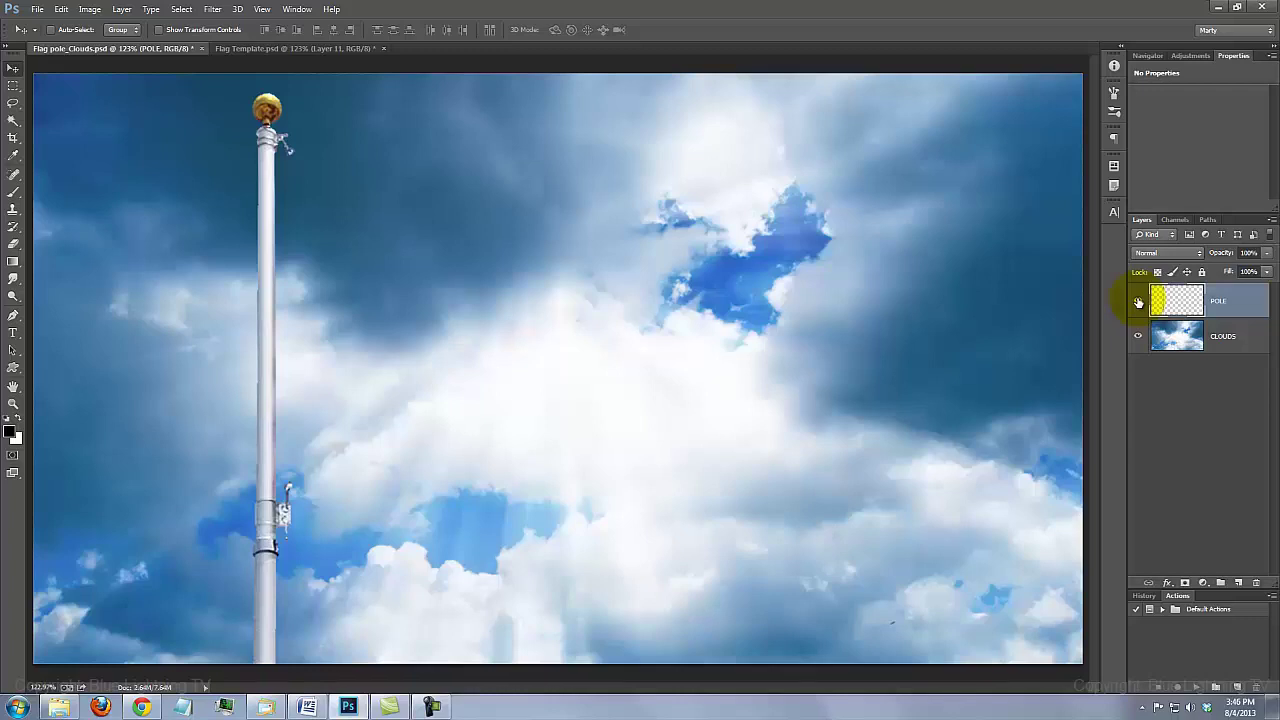
# Switch to the Flag Template document and check the POLE, starburst and DISPLACEMENT layers' visibility
pyautogui.click(1138, 302)
pyautogui.click(1138, 302)
pyautogui.click(1138, 302)
pyautogui.click(1138, 302)
pyautogui.click(331, 50)
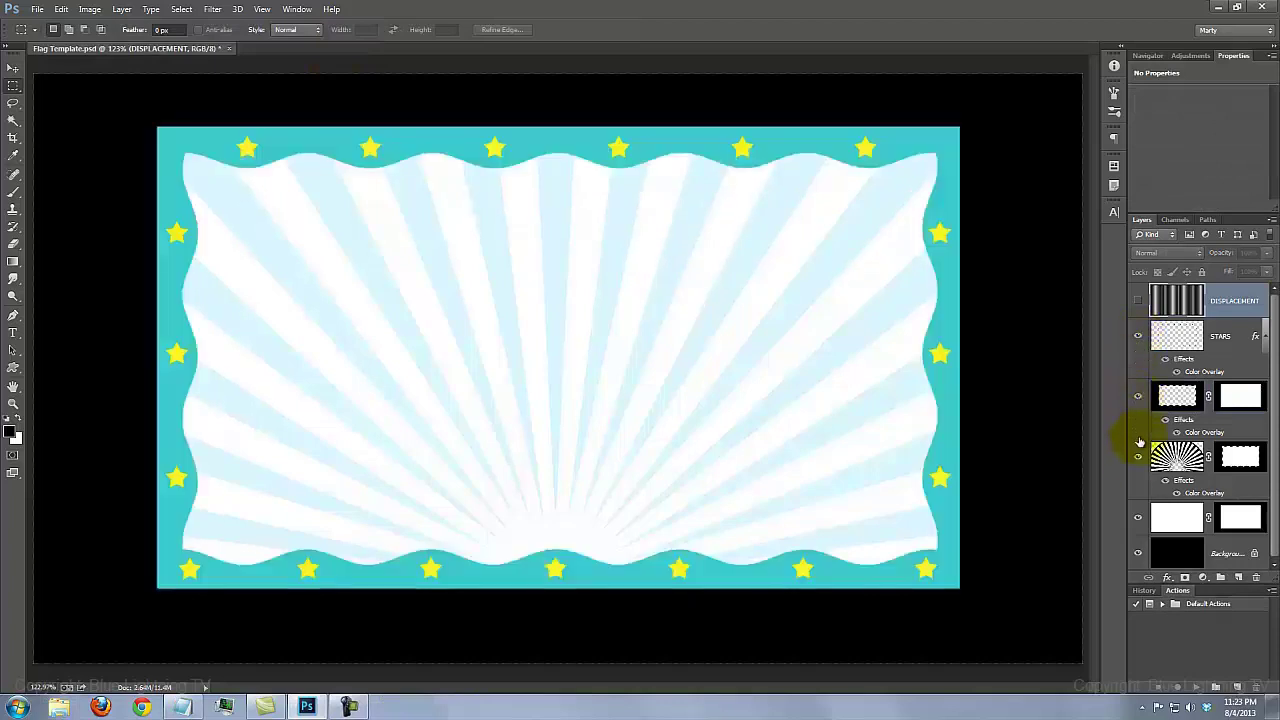
pyautogui.click(1139, 452)
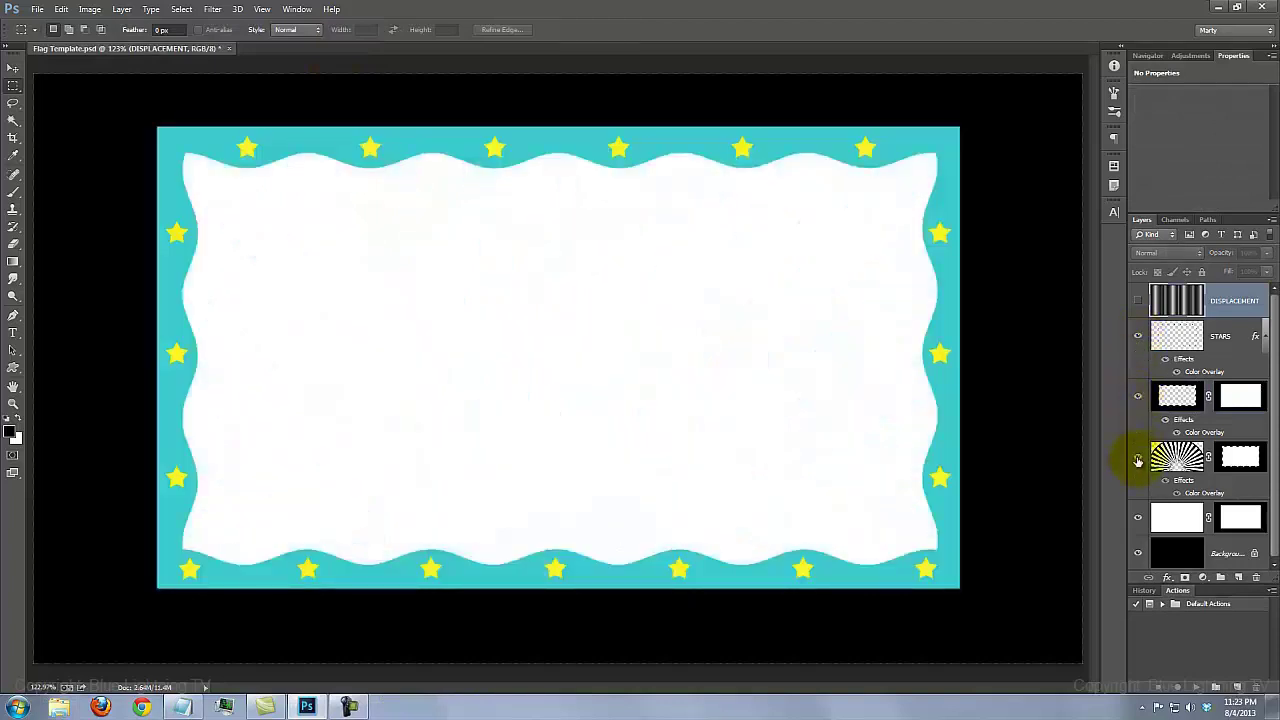
pyautogui.click(1139, 452)
pyautogui.click(1139, 452)
pyautogui.click(1139, 452)
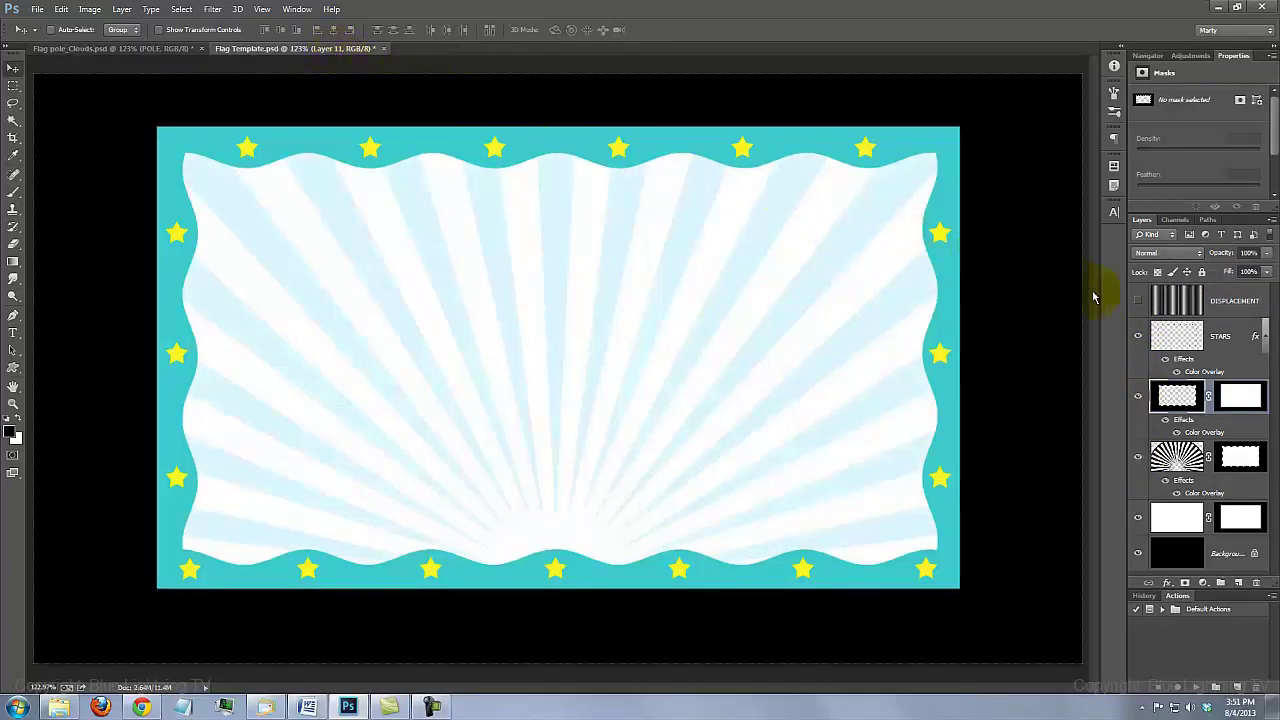
pyautogui.click(1138, 301)
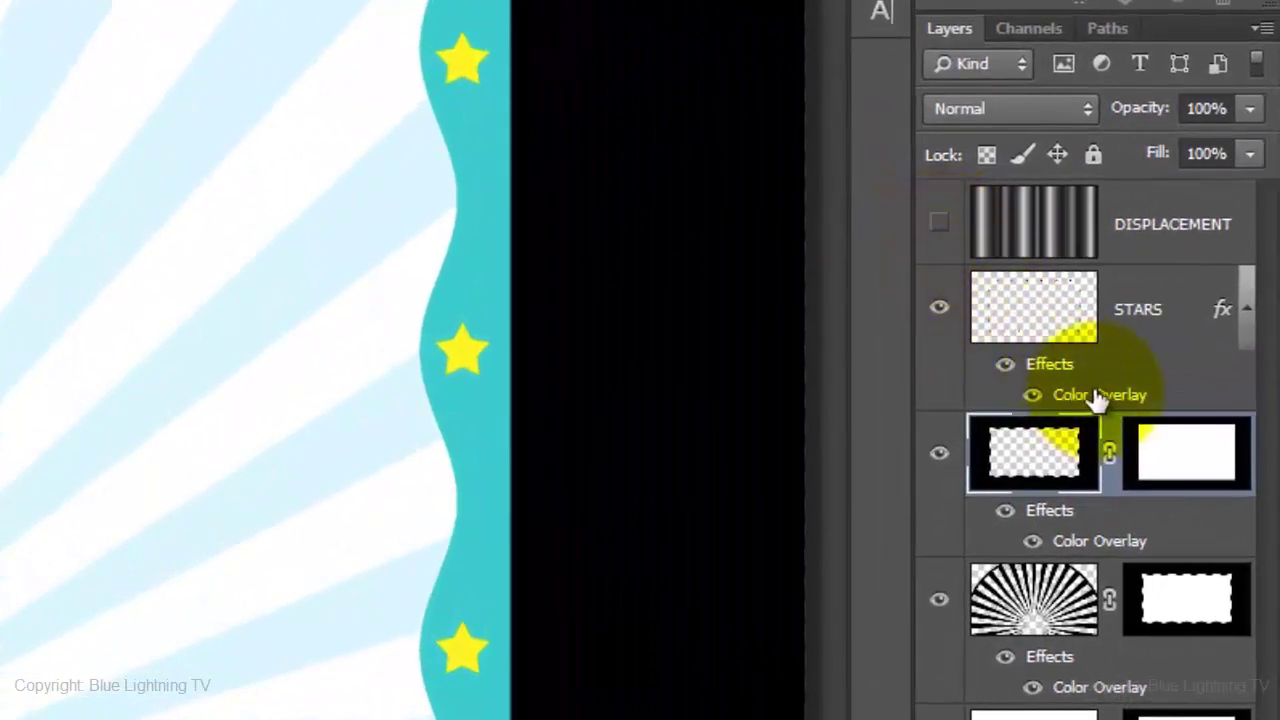
# Preview new Color Overlay colours for the stars and starburst, then cancel to keep the originals
pyautogui.doubleClick(1097, 396)
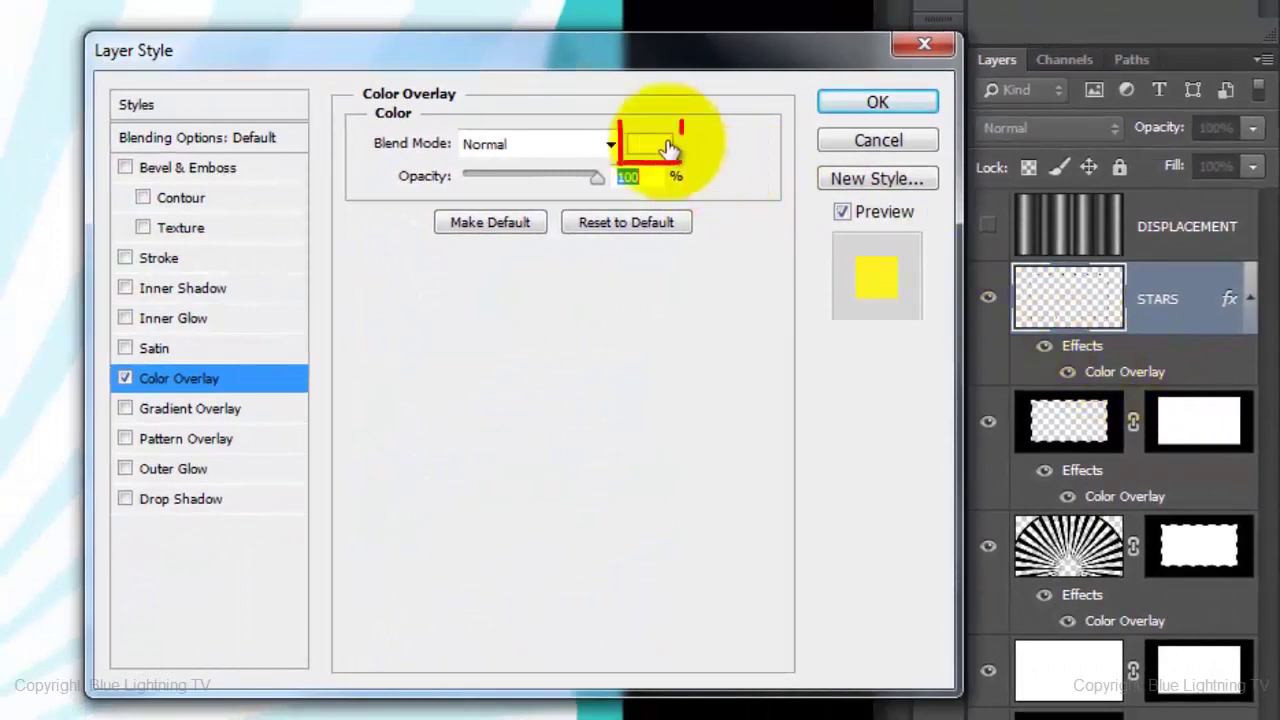
pyautogui.click(668, 148)
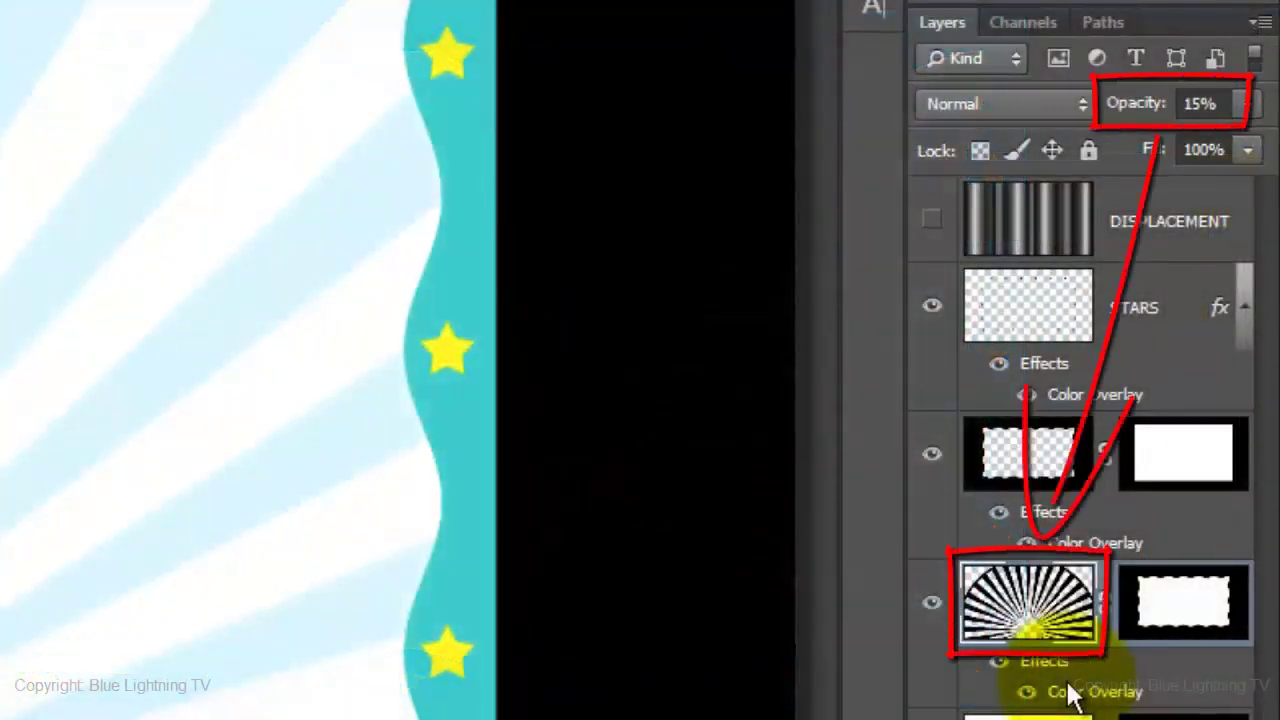
pyautogui.doubleClick(1070, 693)
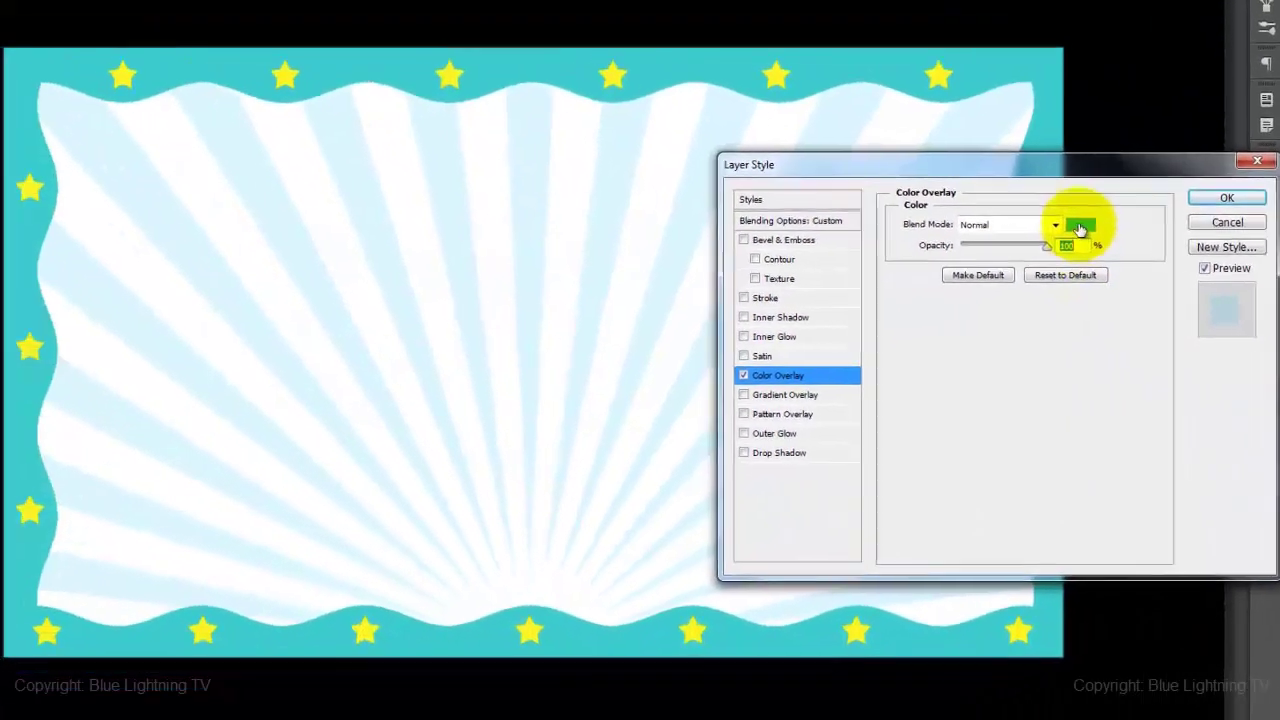
pyautogui.click(526, 121)
pyautogui.moveTo(828, 447); pyautogui.dragTo(828, 485)
pyautogui.click(984, 360)
pyautogui.click(1230, 199)
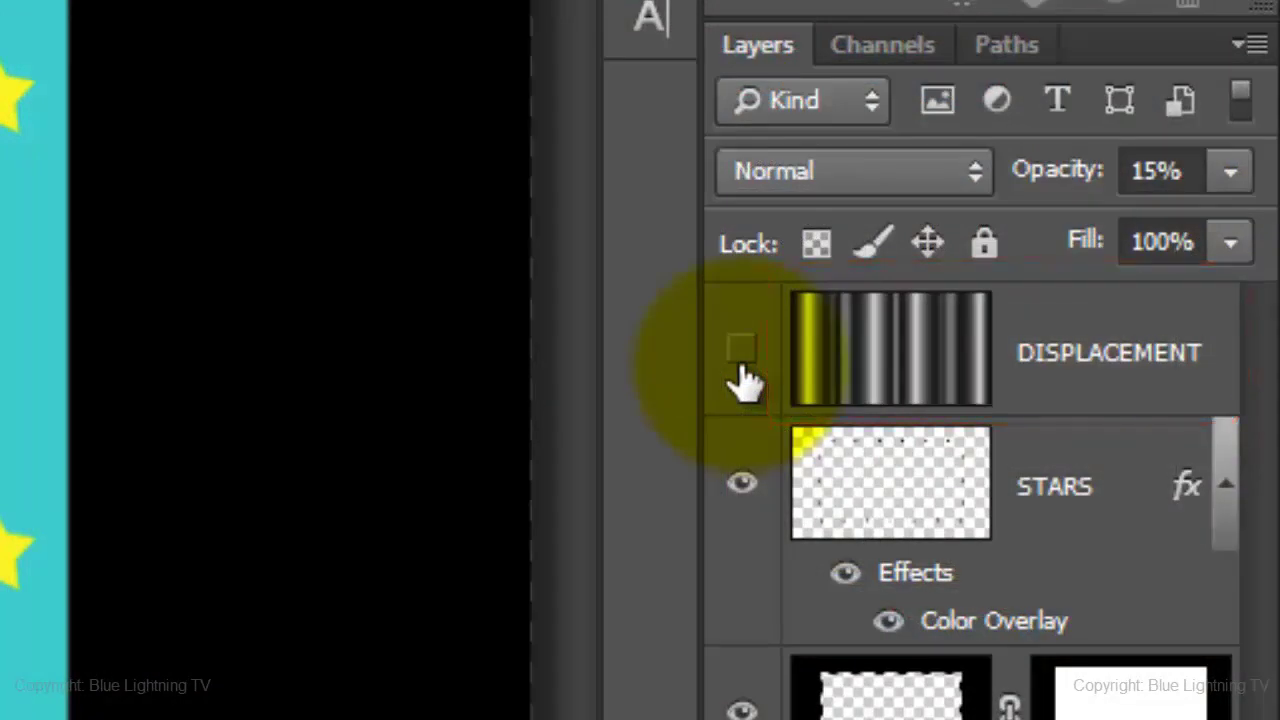
# Show and select the DISPLACEMENT layer, then save the file as DISPLACEMENT.psd on the Desktop
pyautogui.click(742, 350)
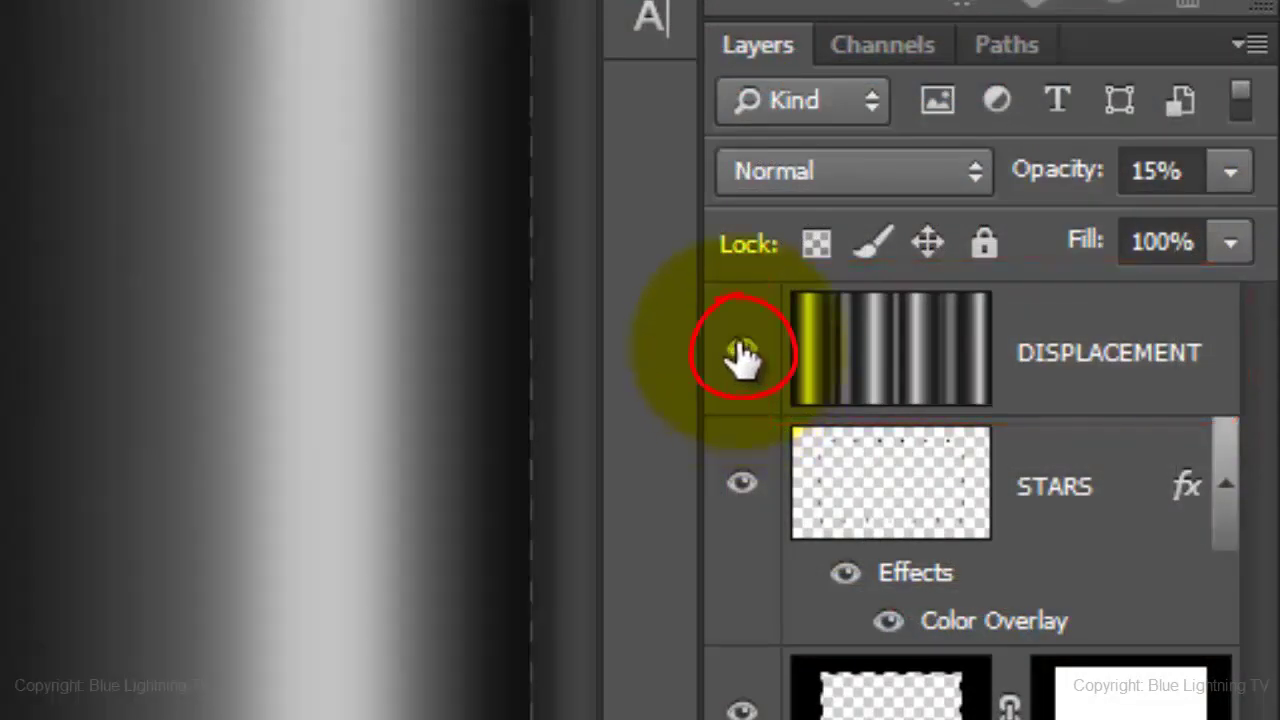
pyautogui.click(880, 352)
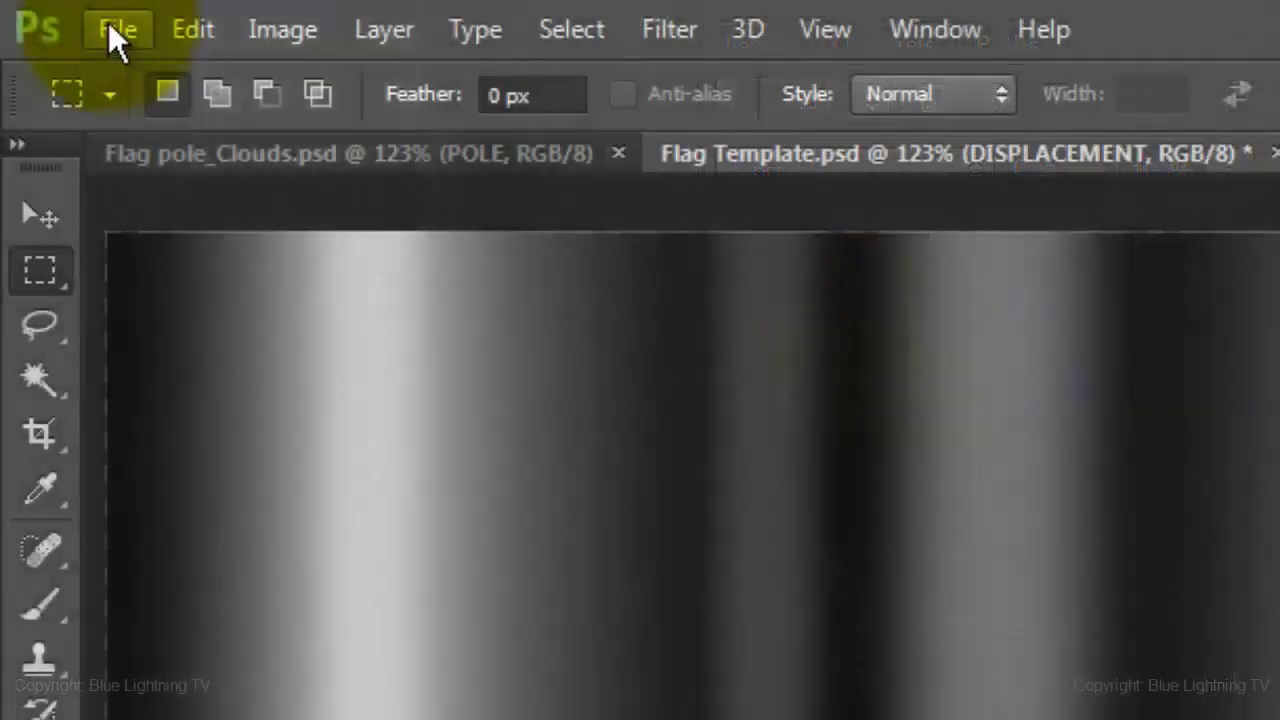
pyautogui.click(114, 34)
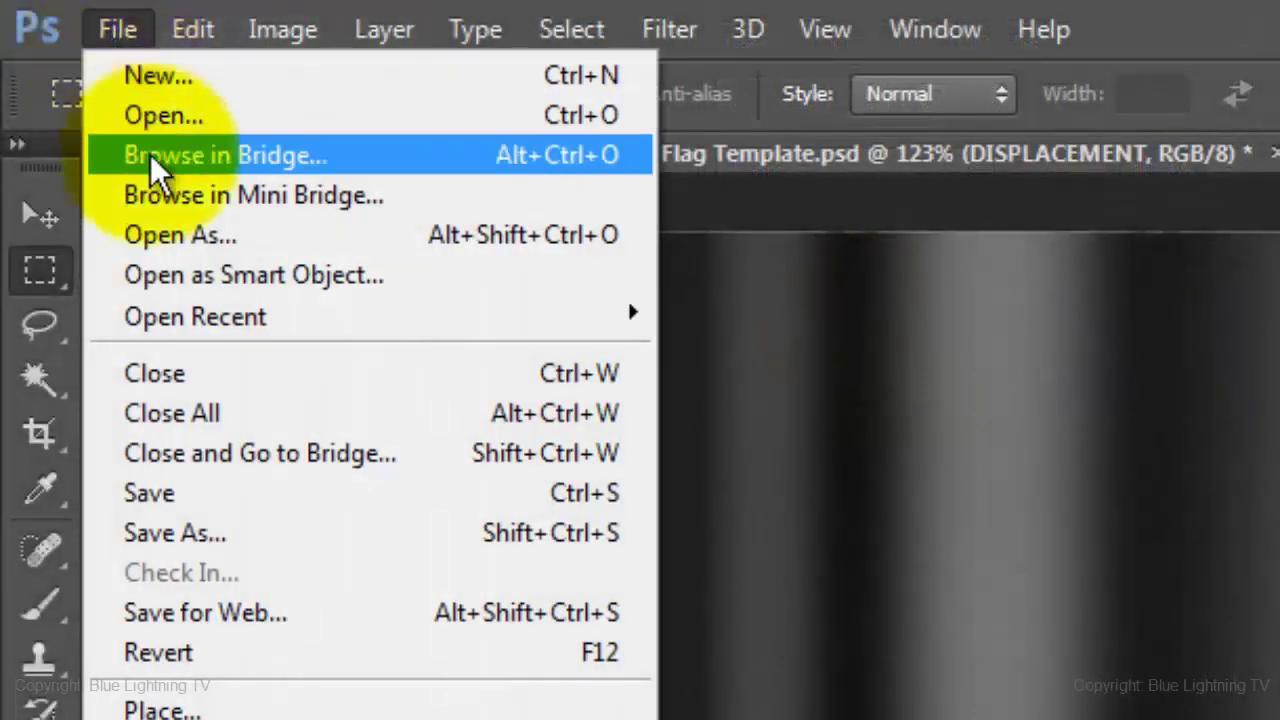
pyautogui.click(218, 536)
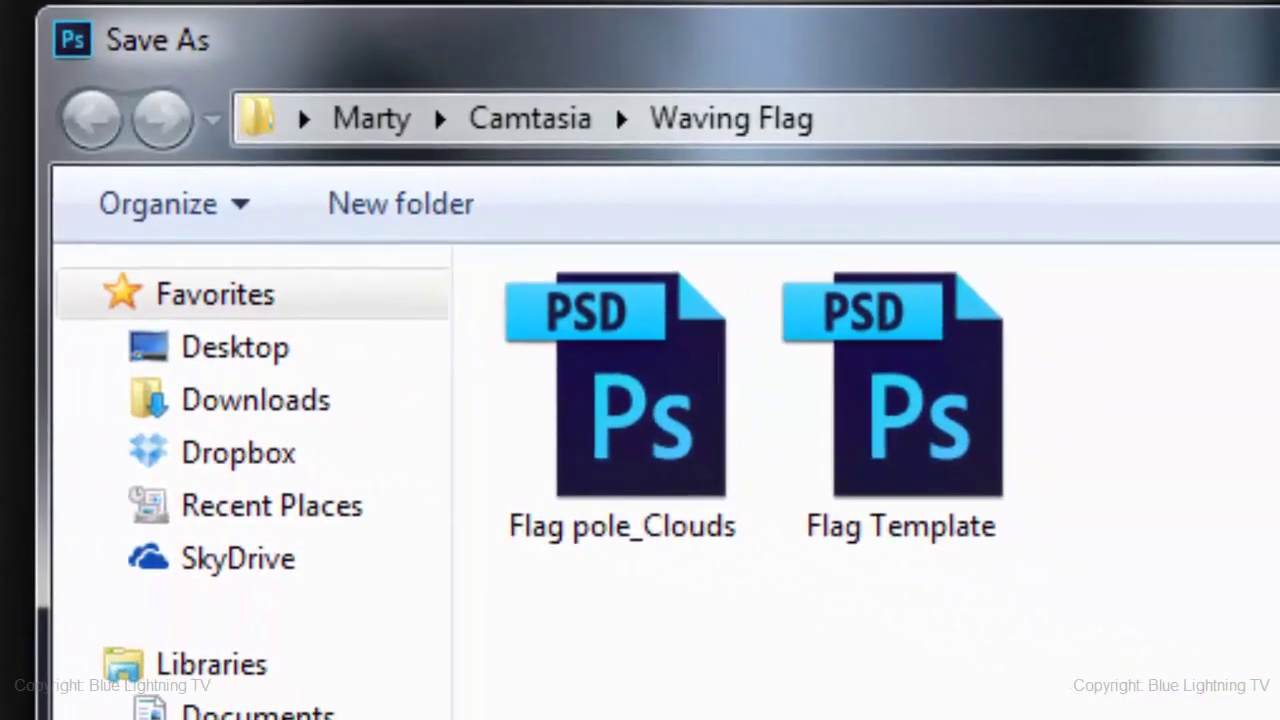
pyautogui.click(238, 350)
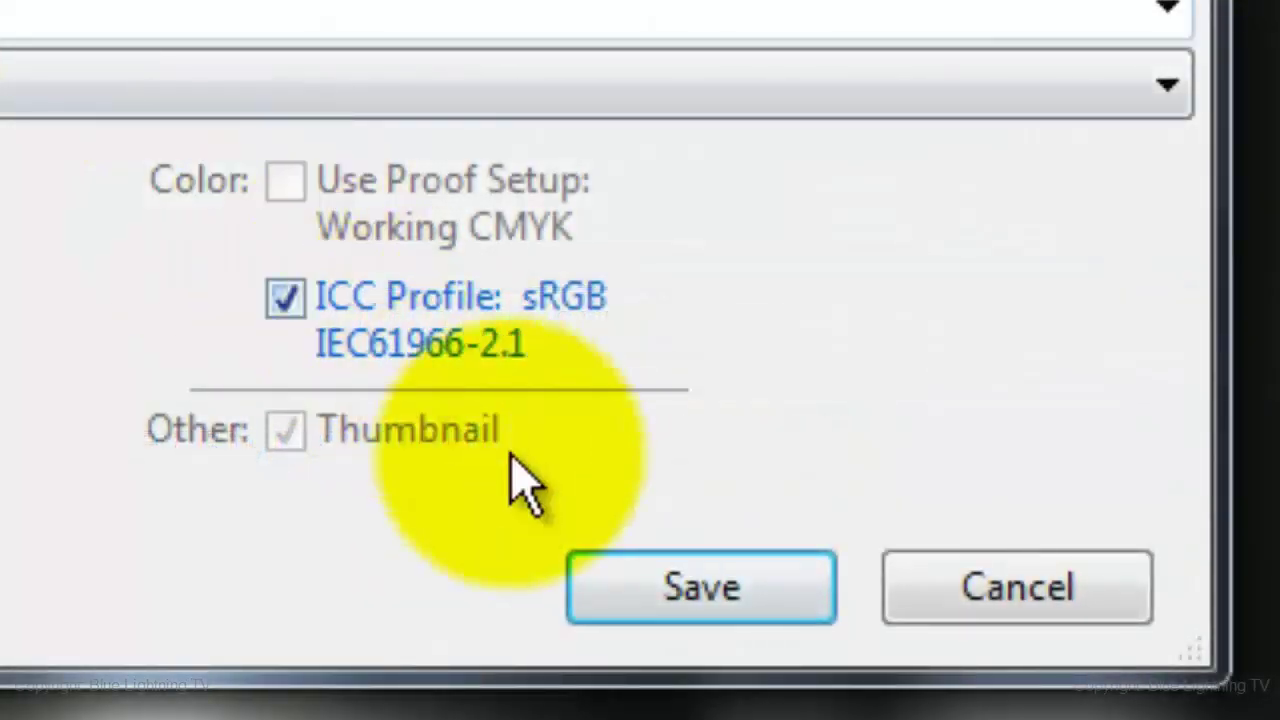
pyautogui.click(686, 598)
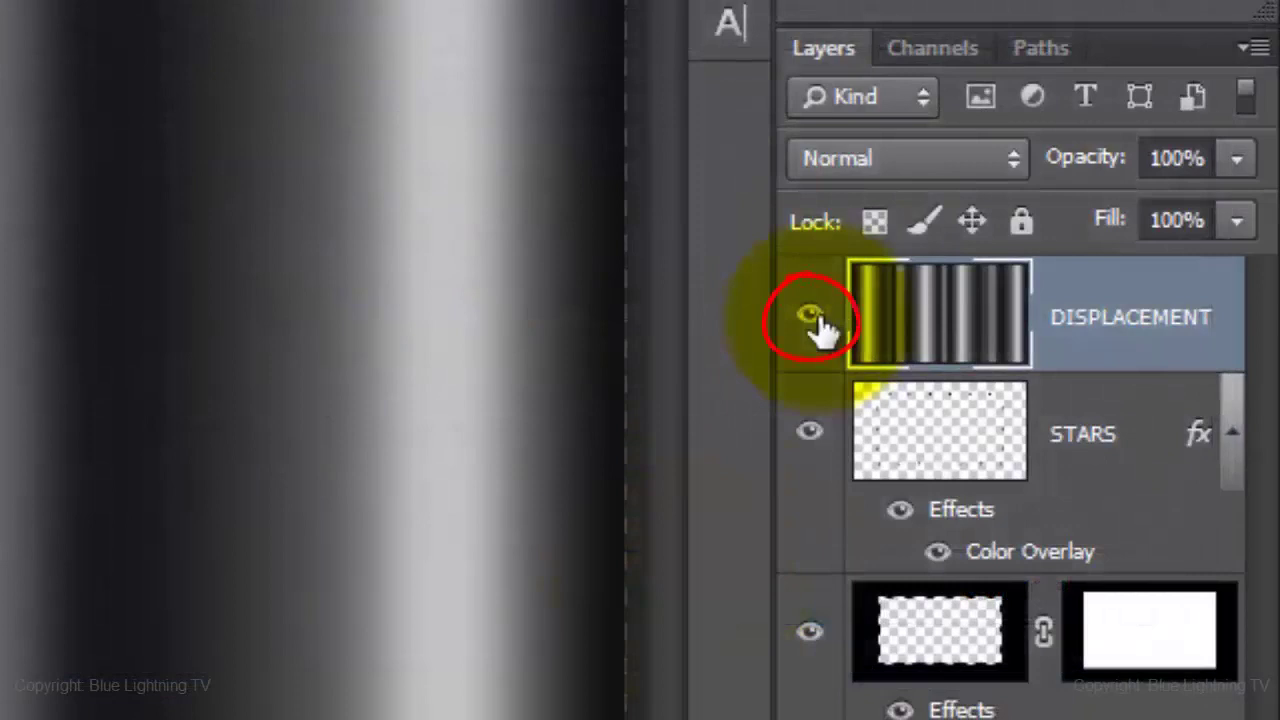
# Hide DISPLACEMENT, select the STARS layer, and start the Horizontal Type Tool to add 'Blue'
pyautogui.click(810, 318)
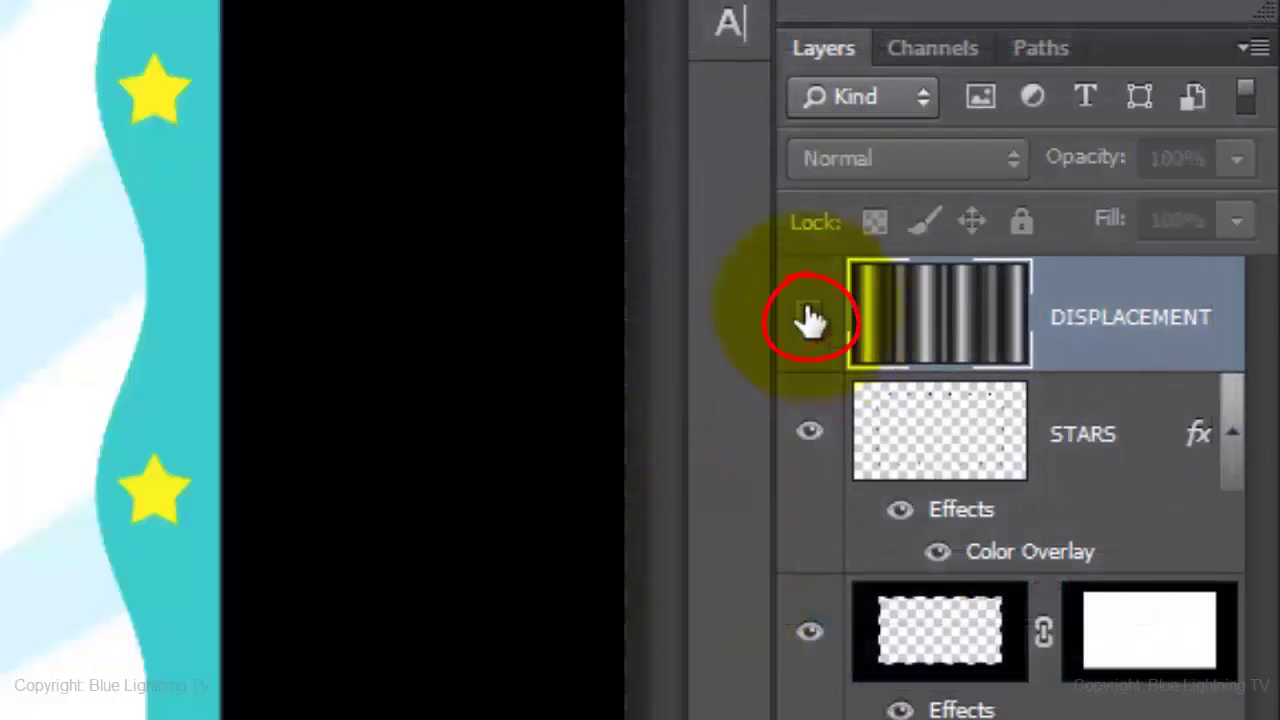
pyautogui.click(938, 440)
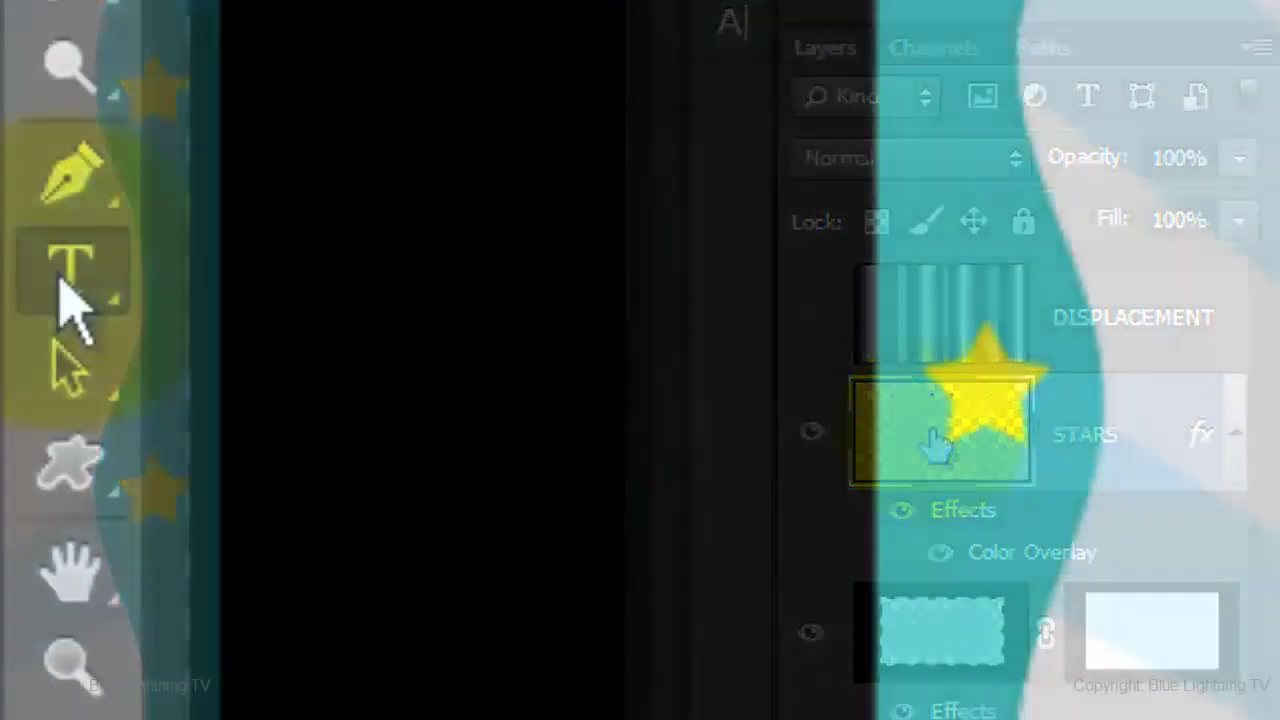
pyautogui.rightClick(70, 280)
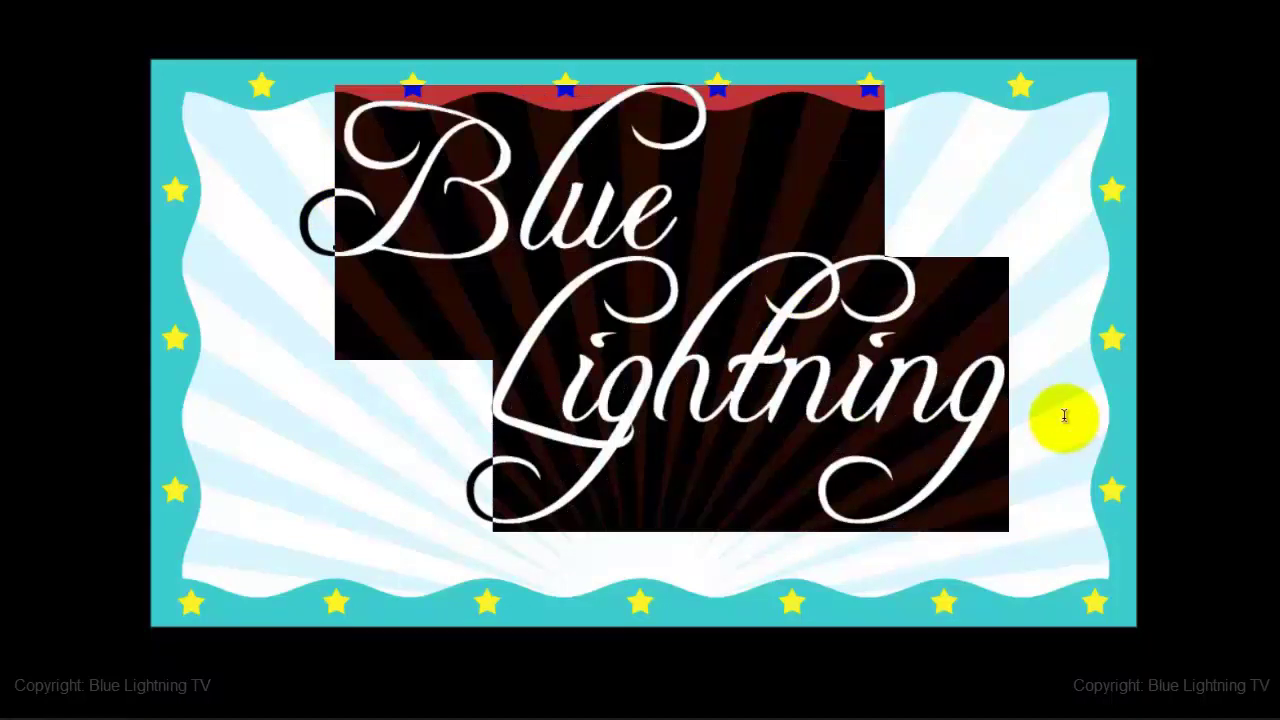
# Test tighter and wider tracking with Alt+arrows, ending at the original letter spacing
pyautogui.hotkey('alt', 'Left')
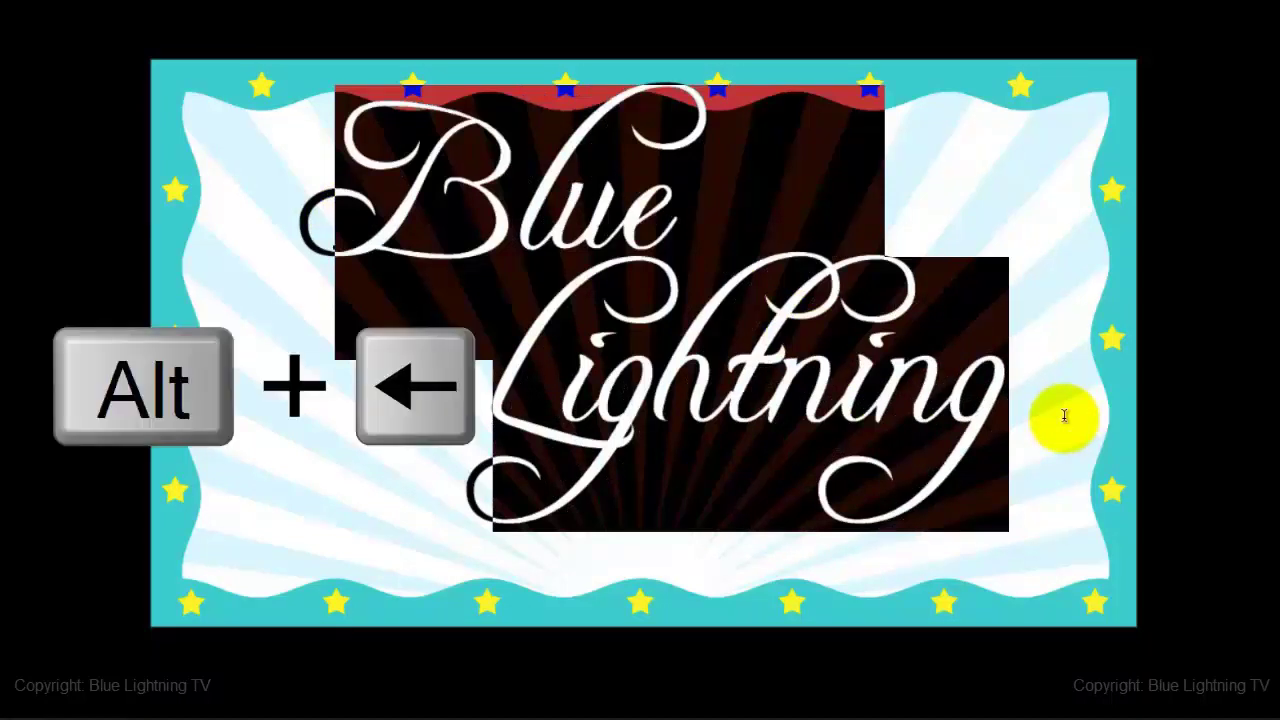
pyautogui.hotkey('alt', 'Right')
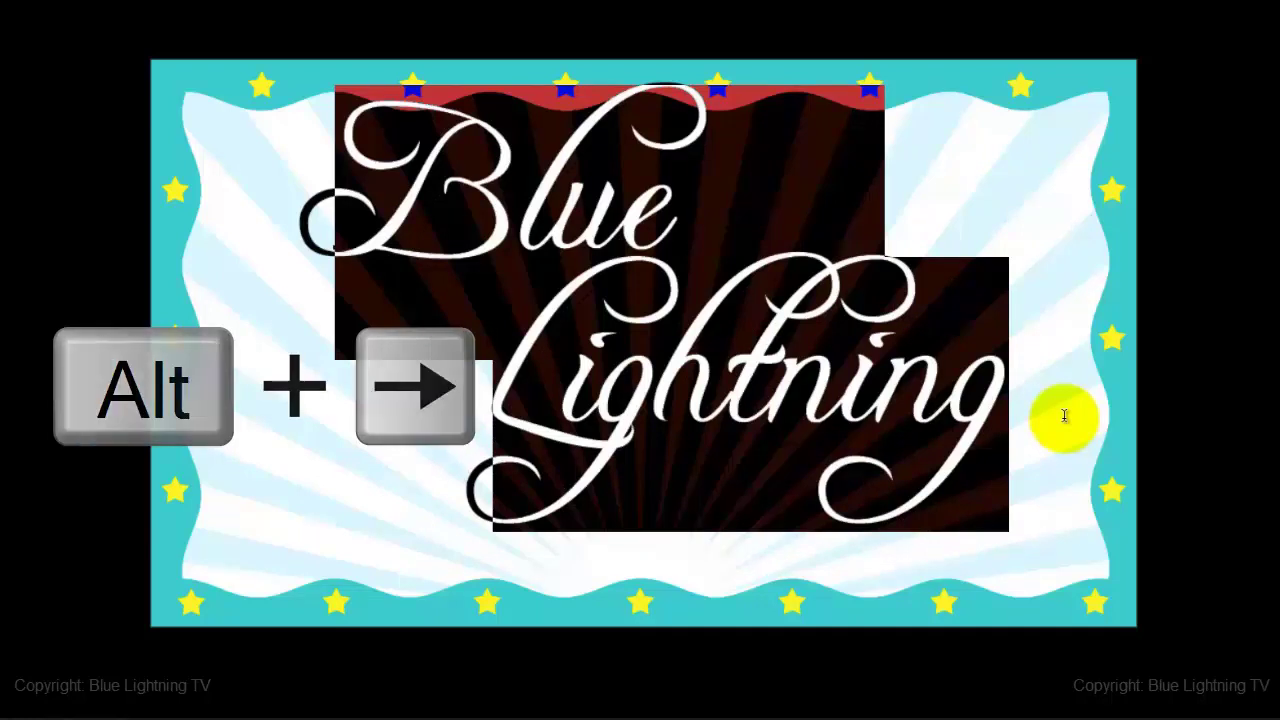
pyautogui.hotkey('alt', 'Left')
pyautogui.hotkey('alt', 'Left')
pyautogui.hotkey('alt', 'Right')
pyautogui.hotkey('alt', 'Right')
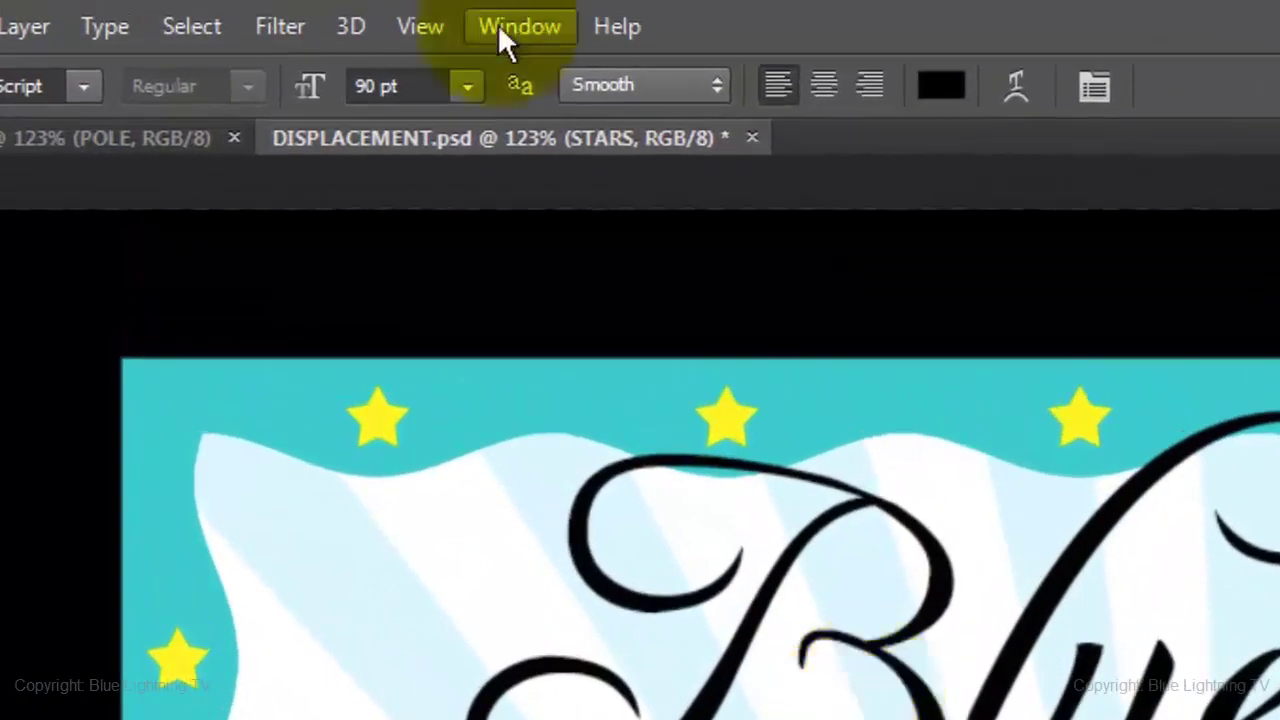
# Reduce the leading of 'Lightning' in the Character panel to 81.01 pt, then collapse the panel
pyautogui.click(499, 30)
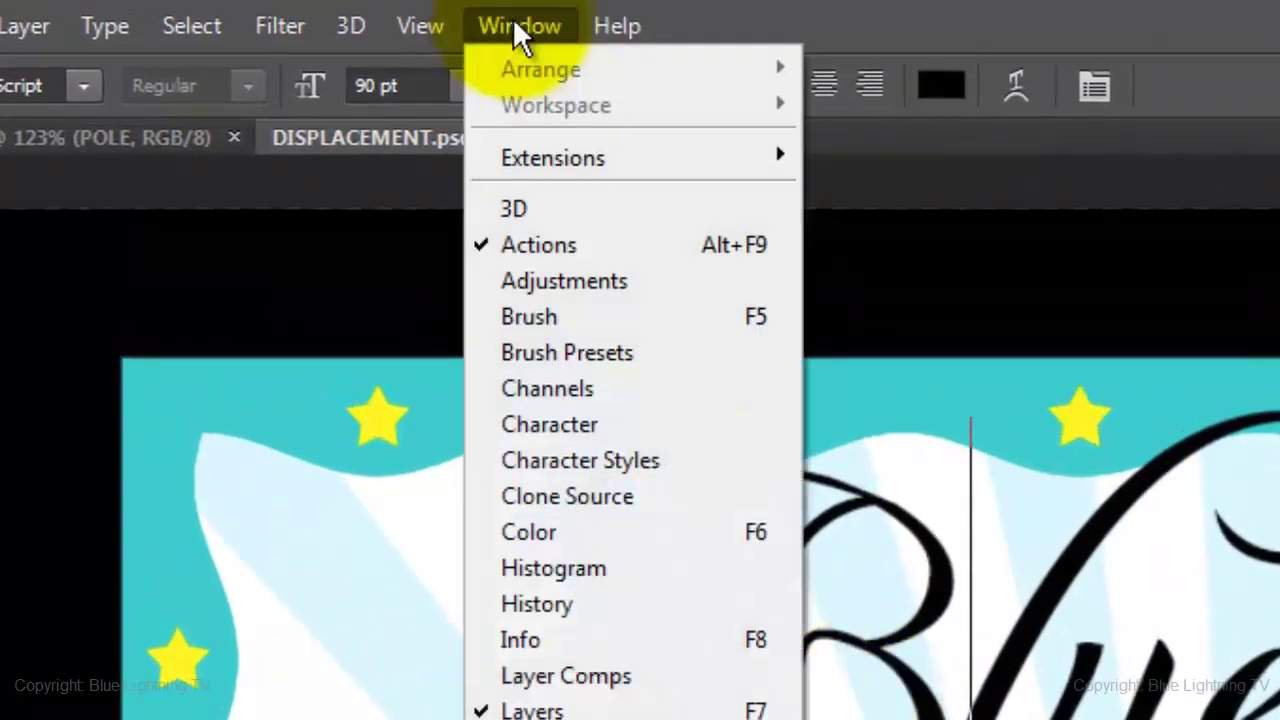
pyautogui.click(561, 420)
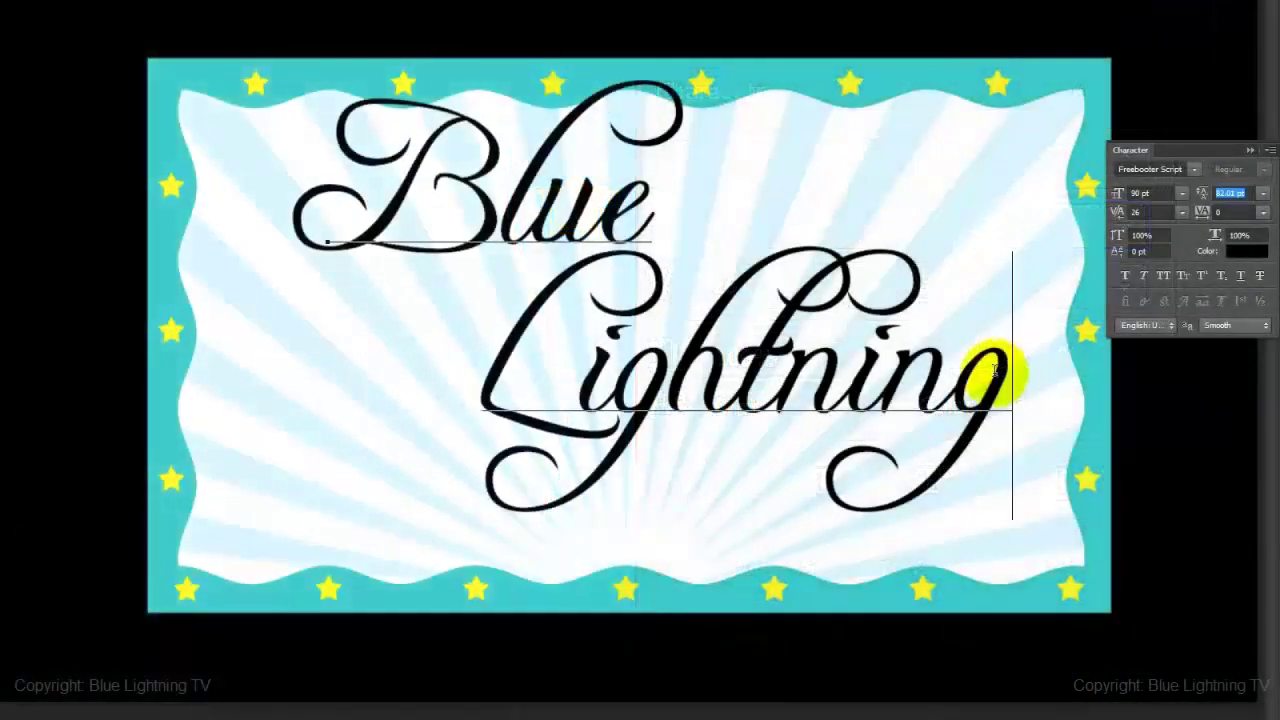
pyautogui.moveTo(1005, 372); pyautogui.dragTo(451, 343)
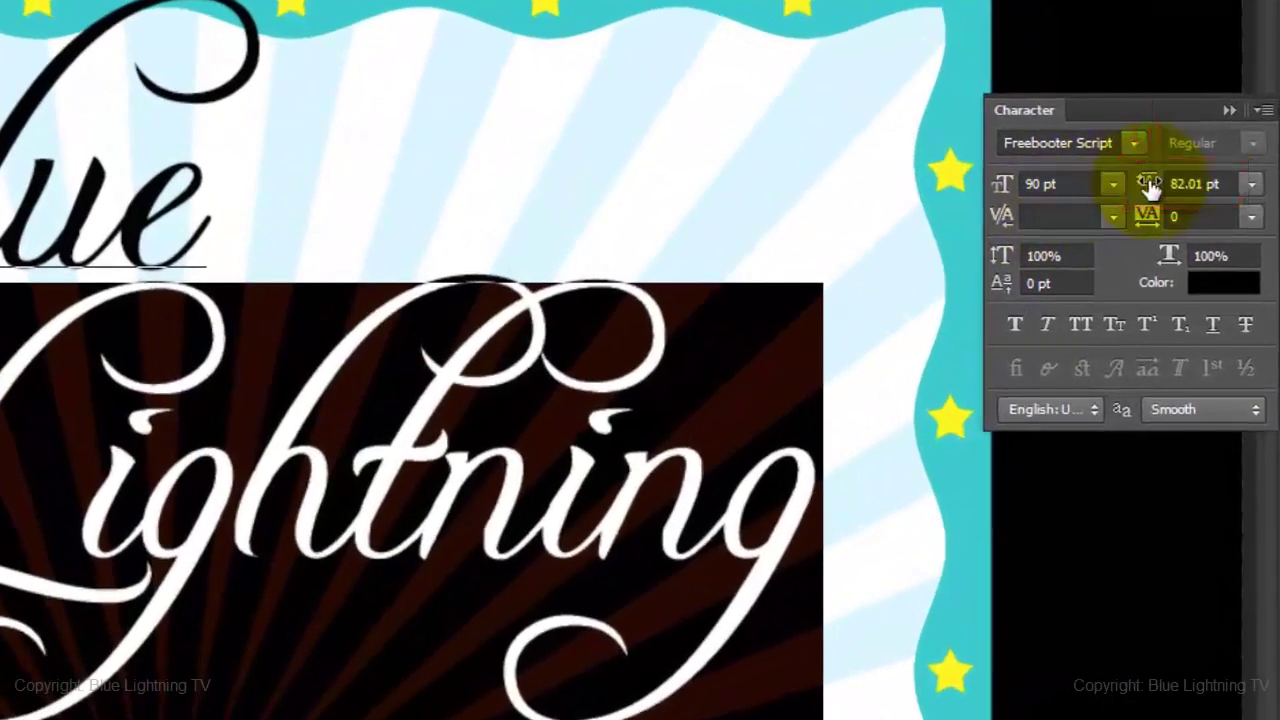
pyautogui.moveTo(1156, 185)
pyautogui.mouseDown()
pyautogui.moveTo(1134, 190)
pyautogui.moveTo(1171, 194)
pyautogui.moveTo(1150, 195)
pyautogui.mouseUp()
pyautogui.click(1229, 110)
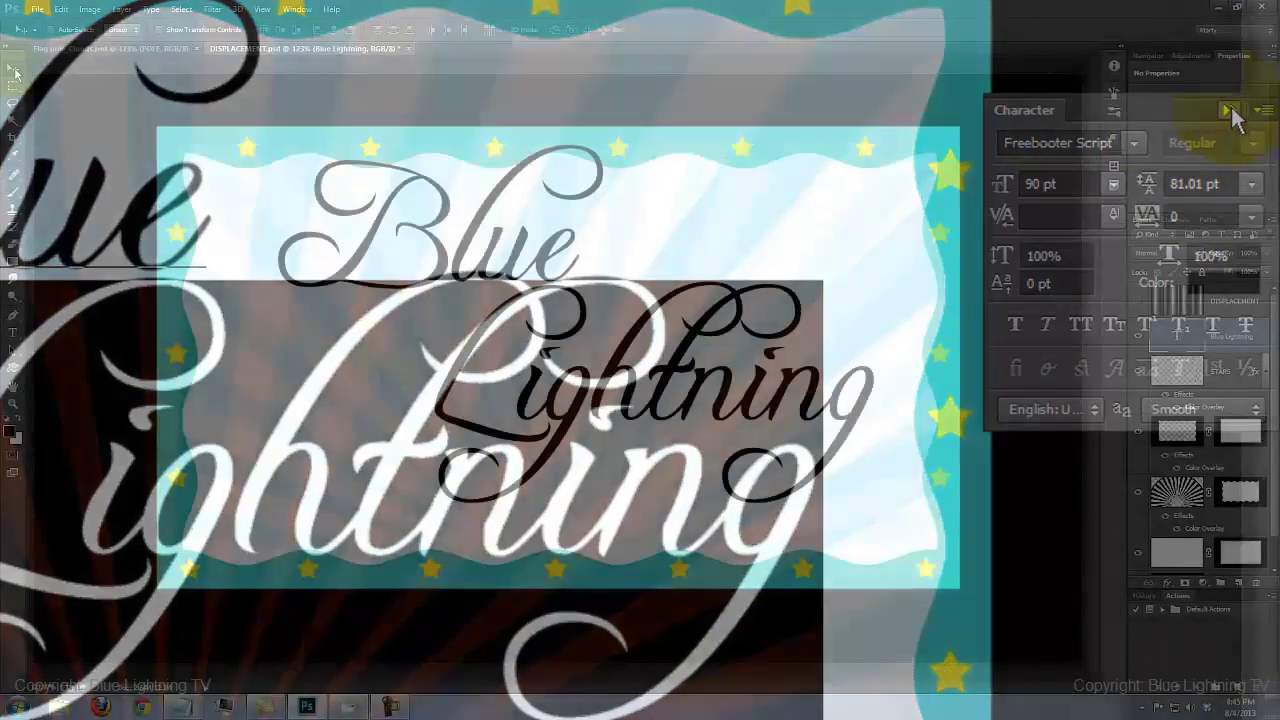
pyautogui.click(14, 70)
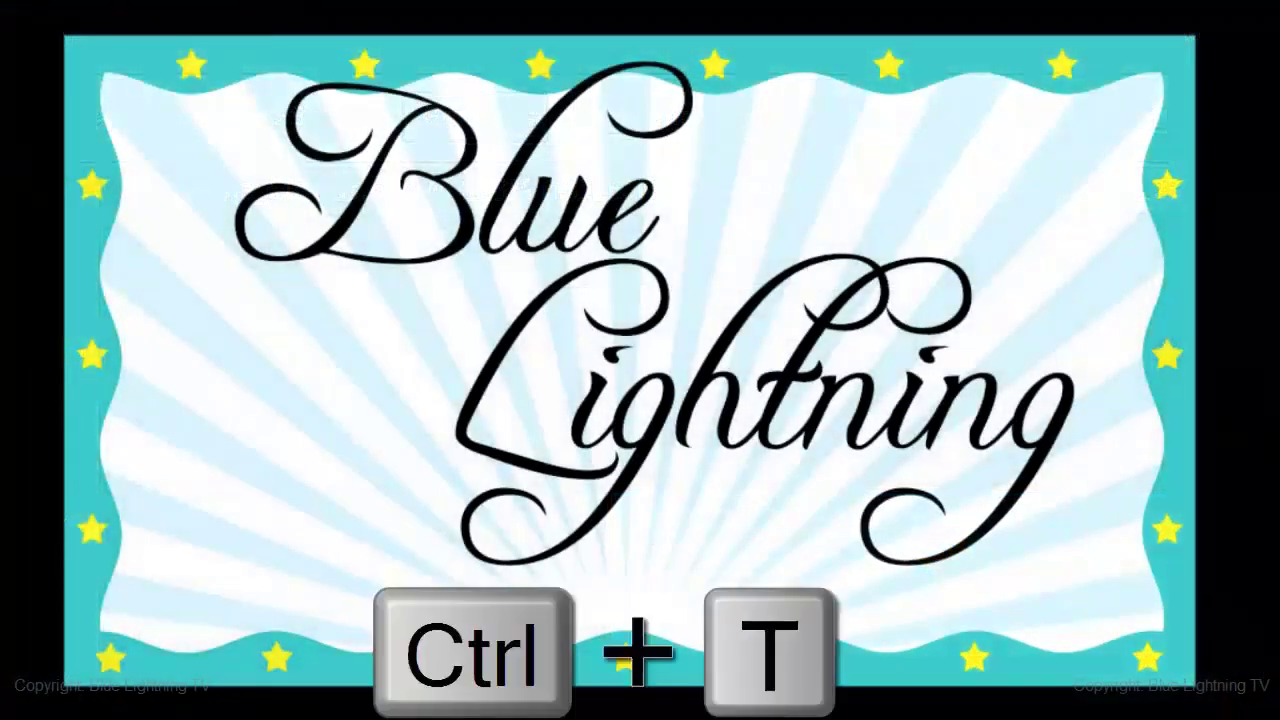
# Align the 'Blue Lightning' text to the canvas's horizontal centre, then deselect
pyautogui.hotkey('ctrl', 't')
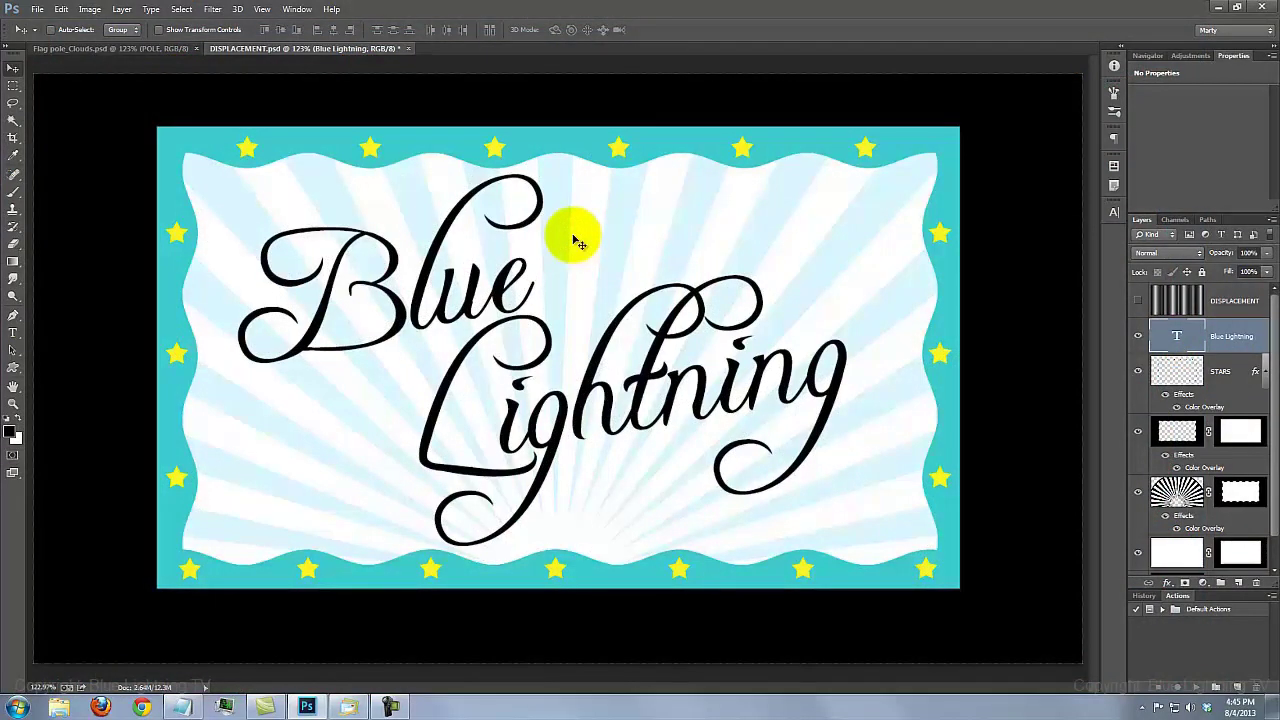
pyautogui.hotkey('ctrl', 'a')
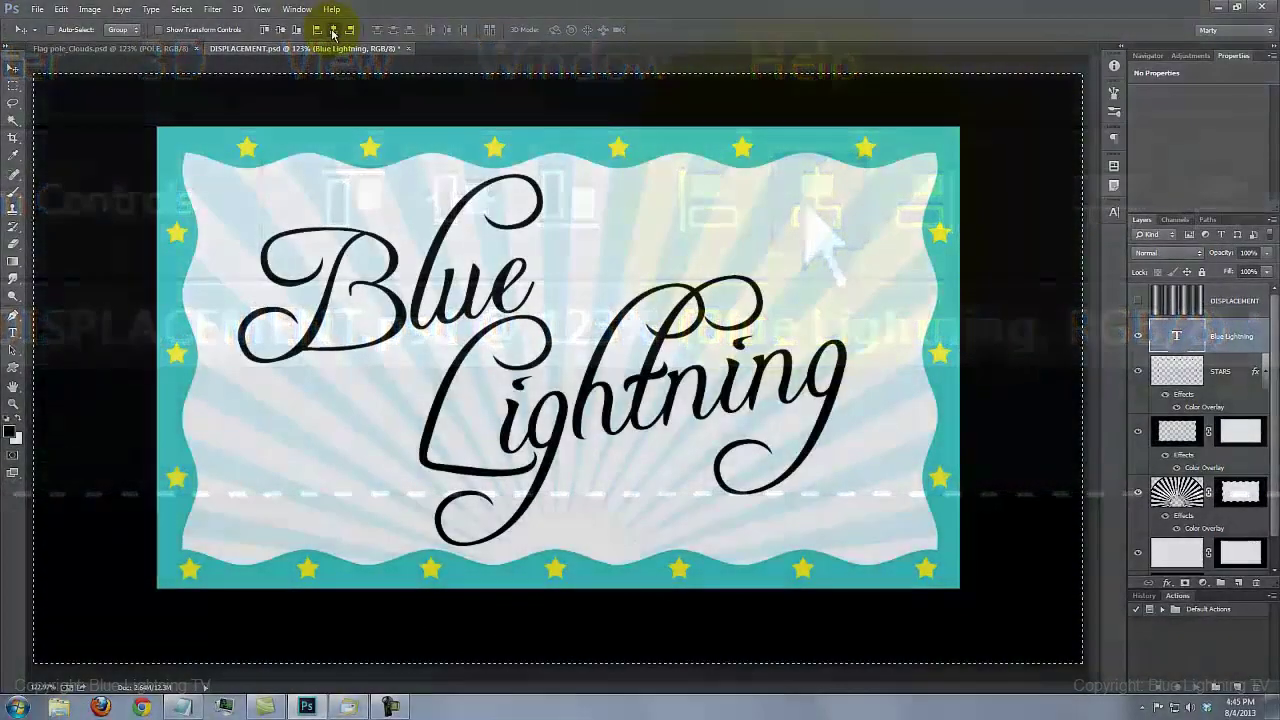
pyautogui.click(815, 230)
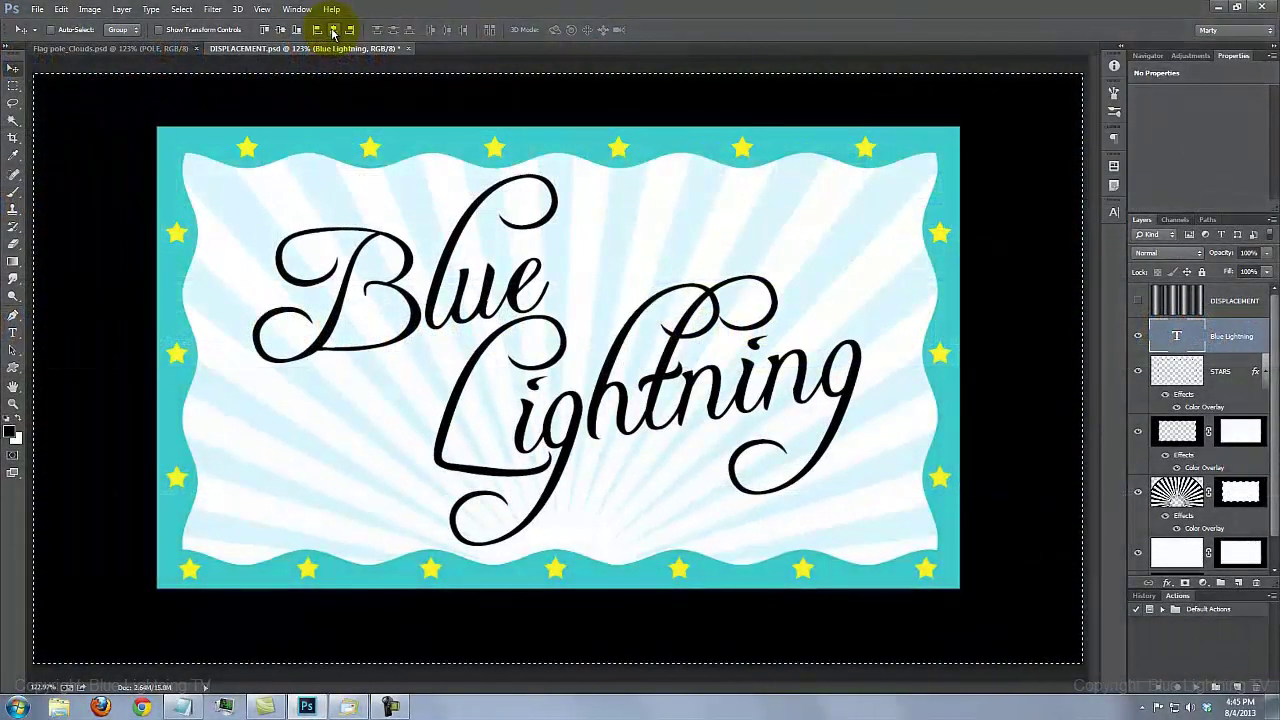
pyautogui.hotkey('ctrl', 'd')
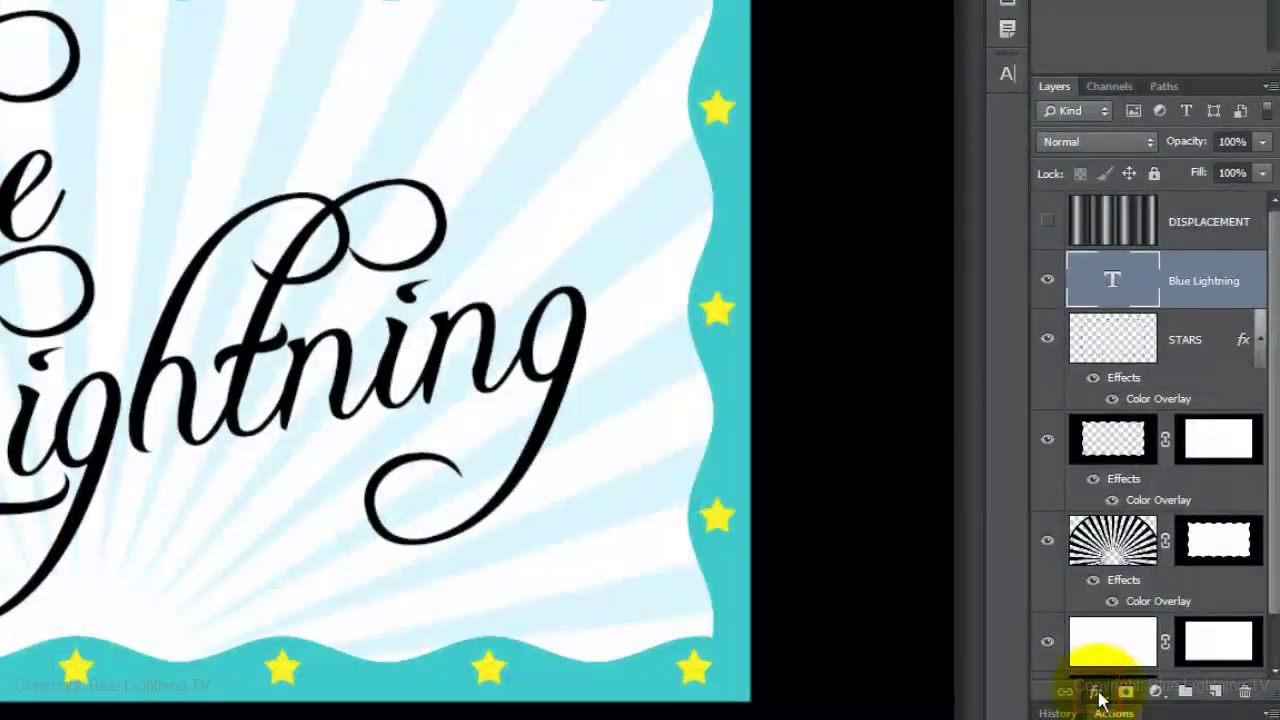
# Give the Blue Lightning text a 3 px white Stroke layer style
pyautogui.click(1097, 691)
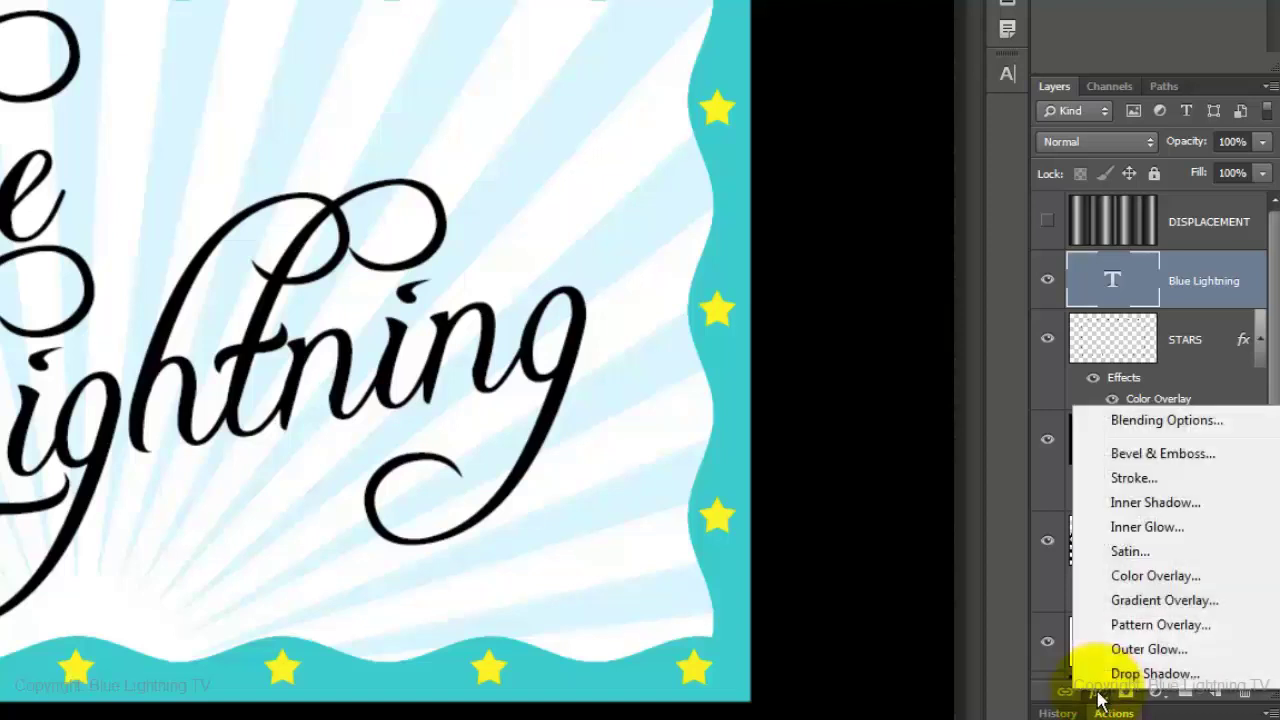
pyautogui.click(1134, 479)
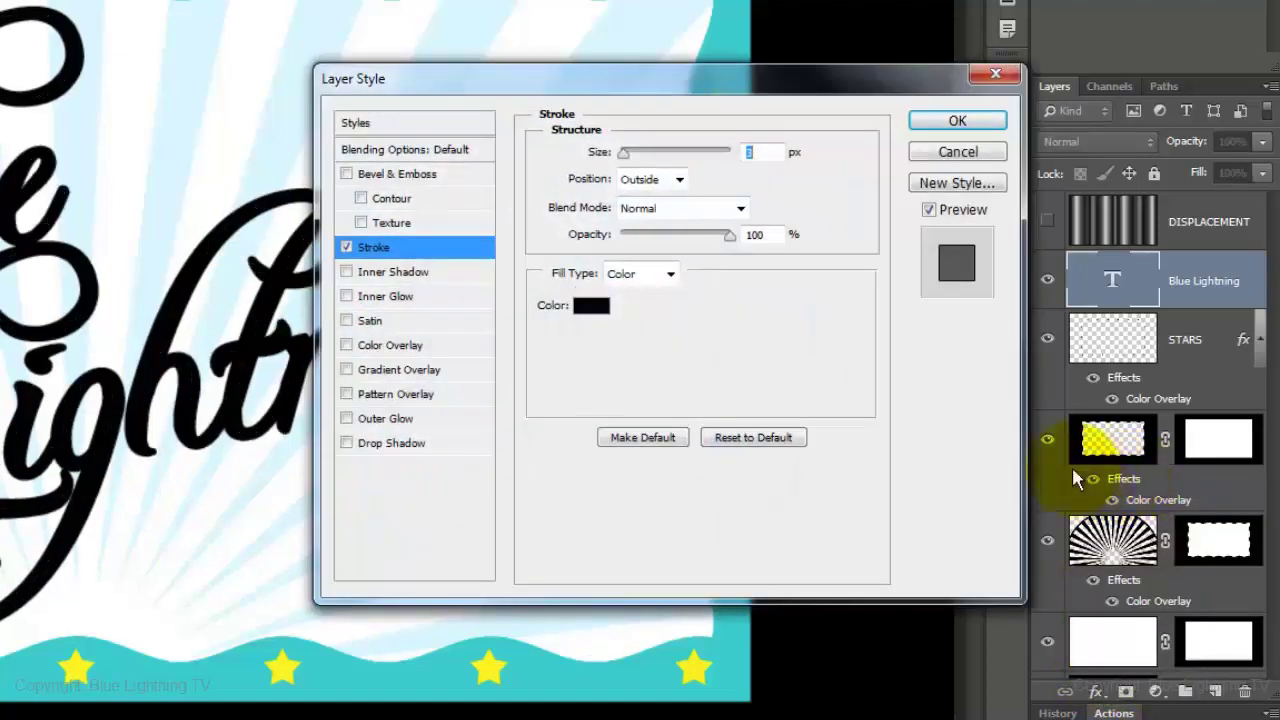
pyautogui.click(601, 308)
pyautogui.click(141, 305)
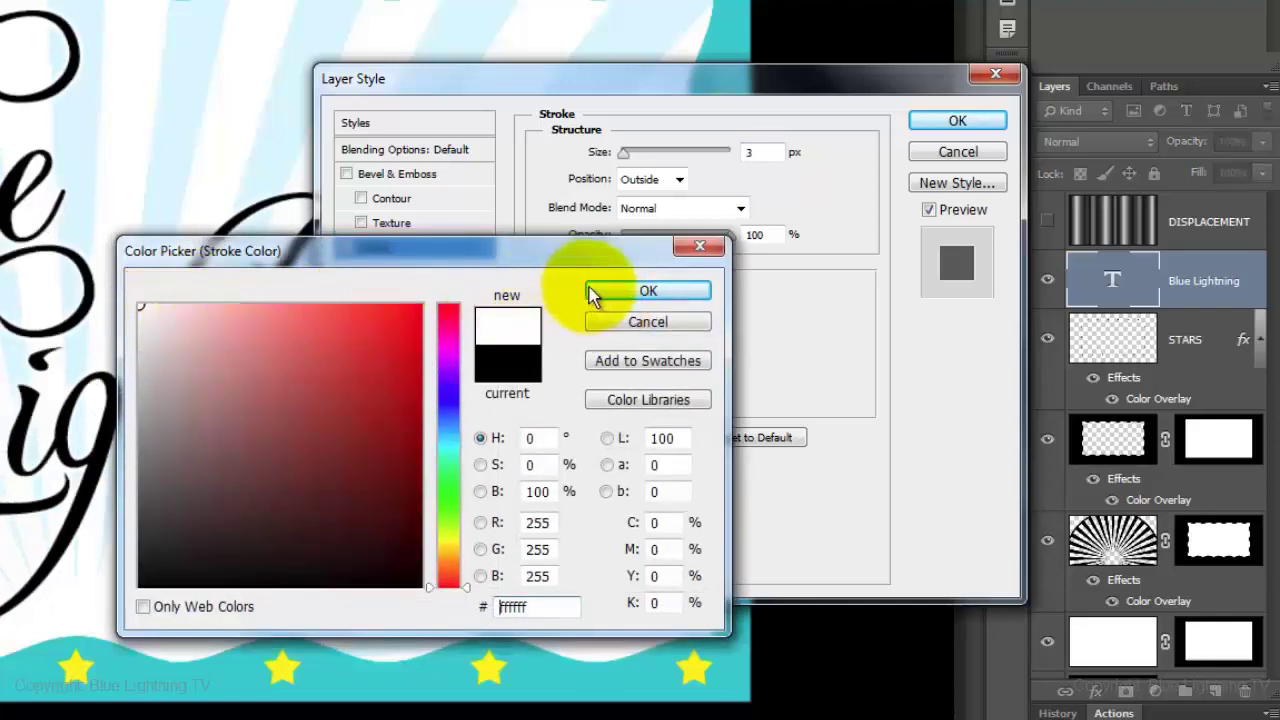
pyautogui.click(630, 291)
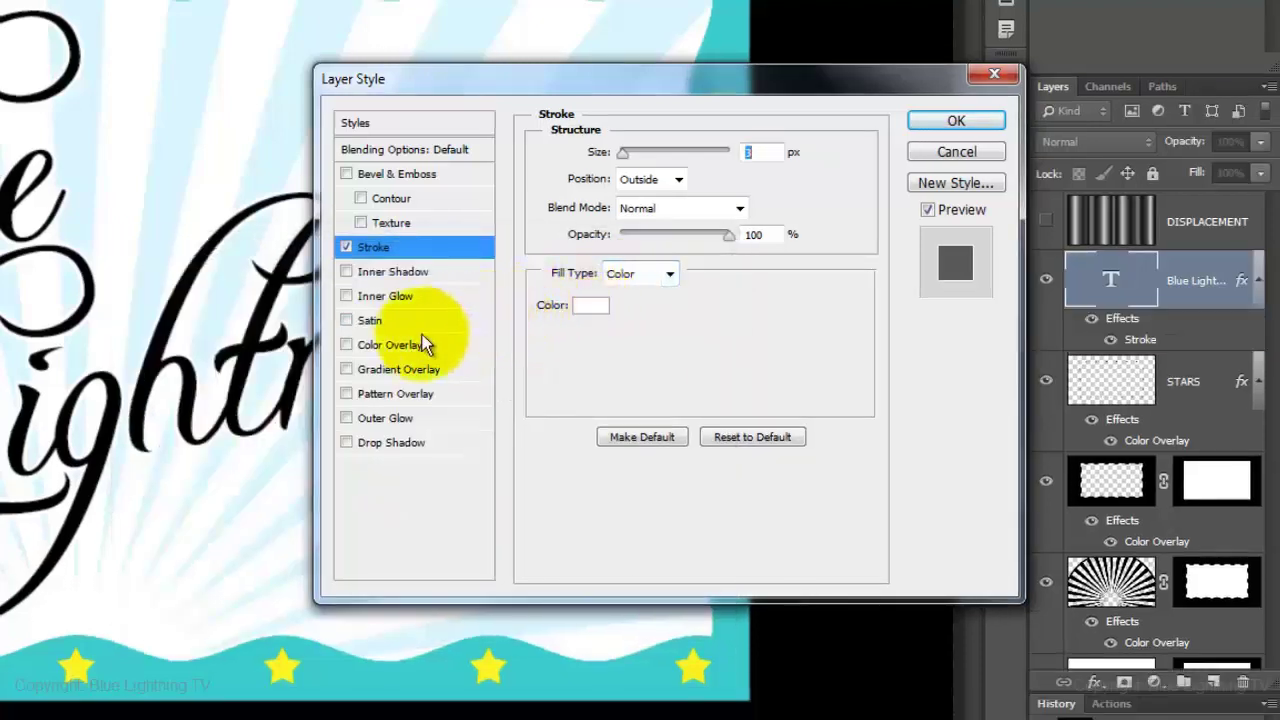
# Add a #0036ff Color Overlay, apply the styles, and hide the Background layer
pyautogui.click(398, 345)
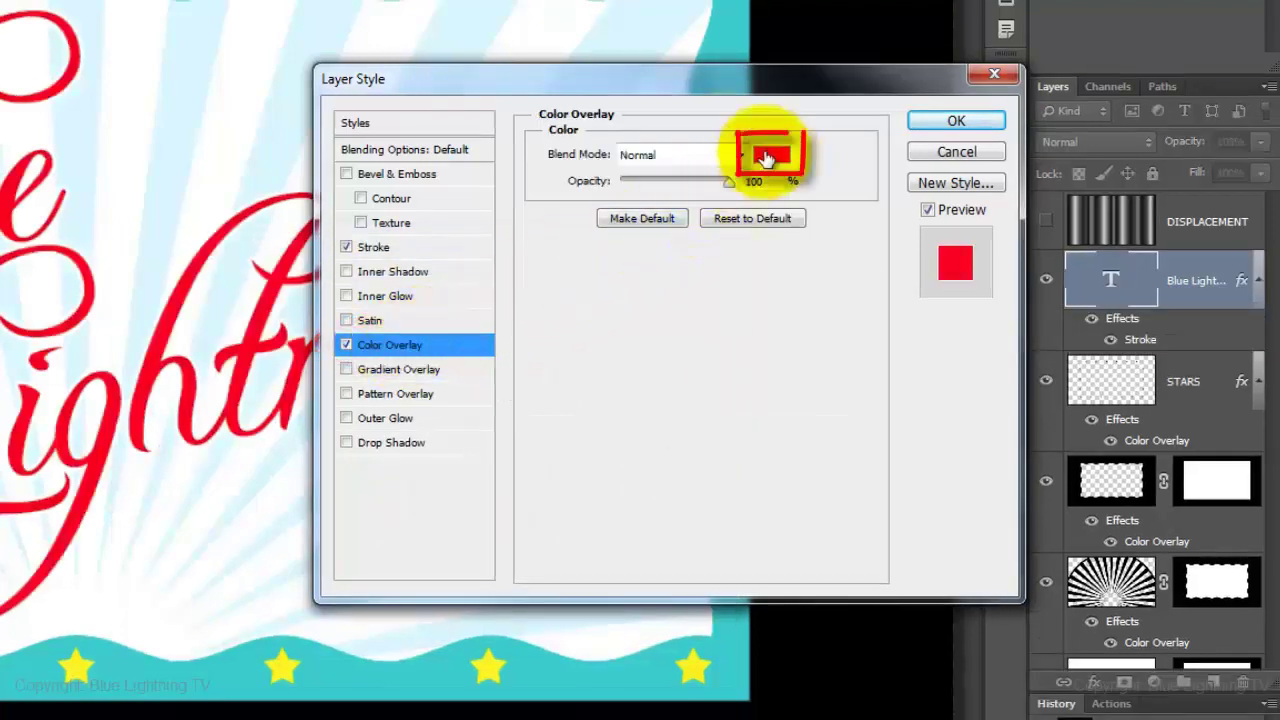
pyautogui.click(767, 156)
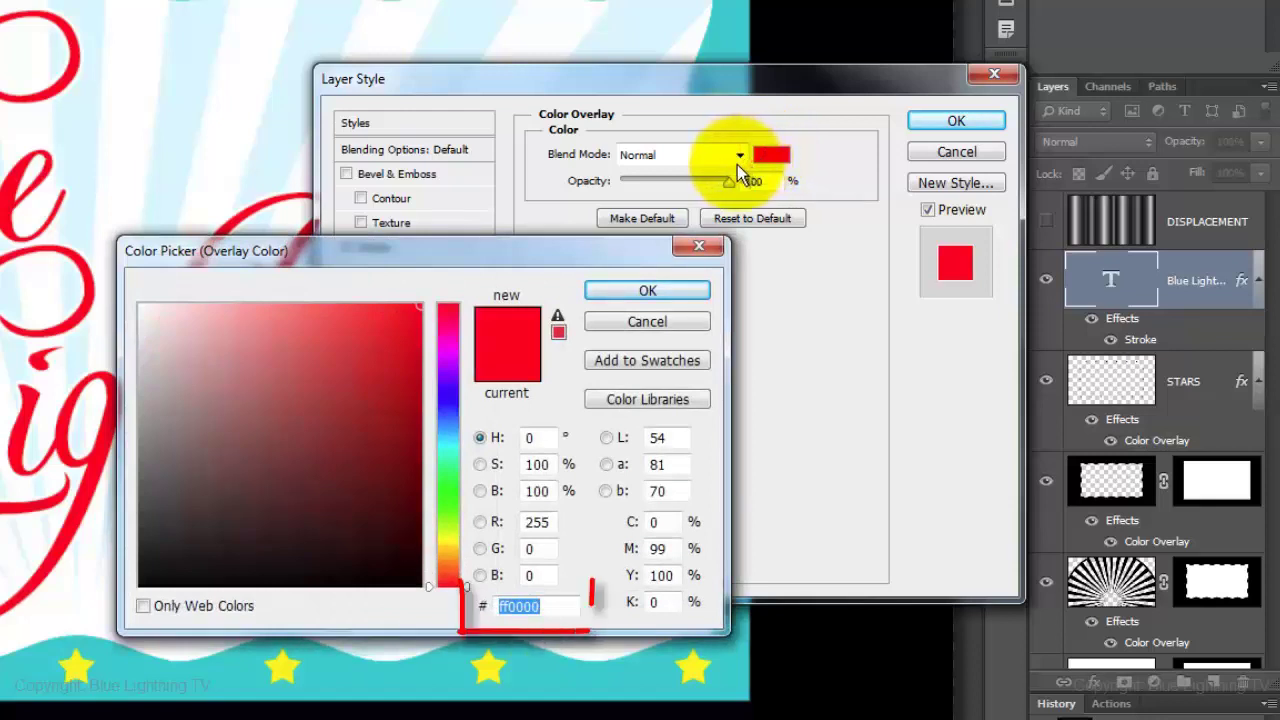
pyautogui.write('0036ff')
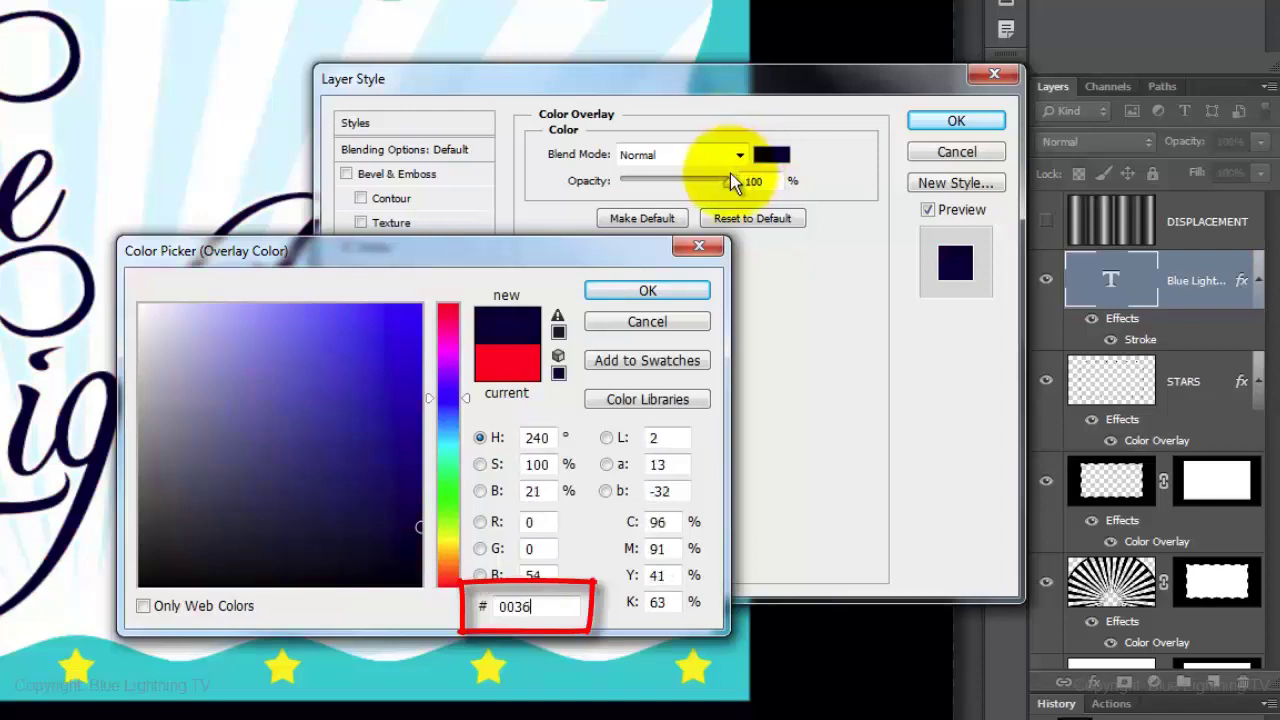
pyautogui.click(648, 290)
pyautogui.click(956, 122)
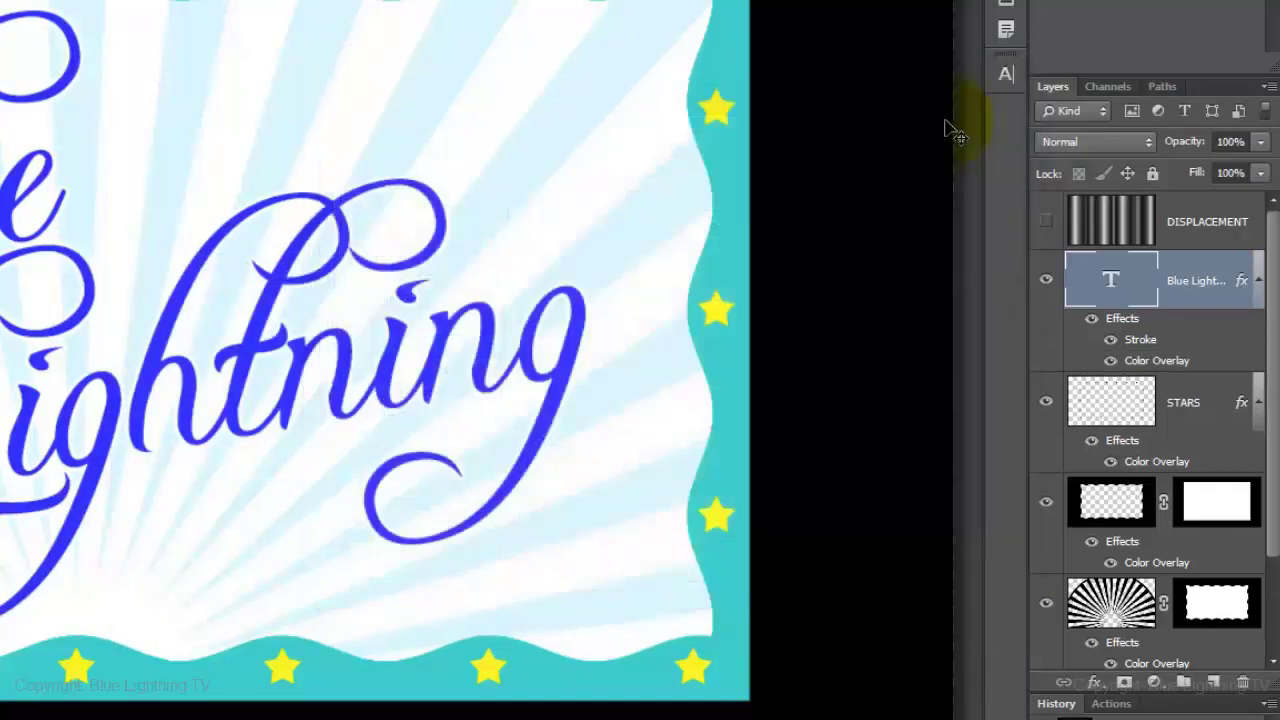
pyautogui.moveTo(1272, 390); pyautogui.dragTo(1275, 483)
pyautogui.click(1046, 640)
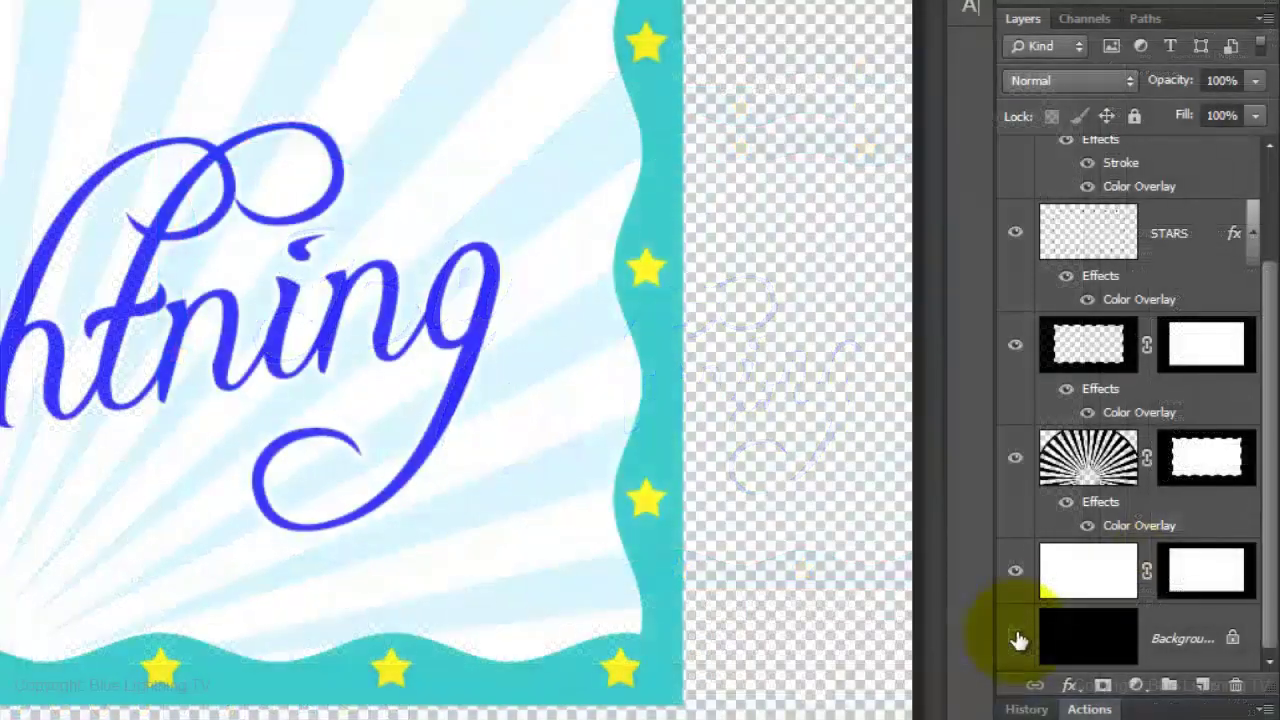
# Stamp all visible layers into the merged Layer 12 with Ctrl+Shift+Alt+E
pyautogui.hotkey('ctrl', 'shift', 'alt', 'e')
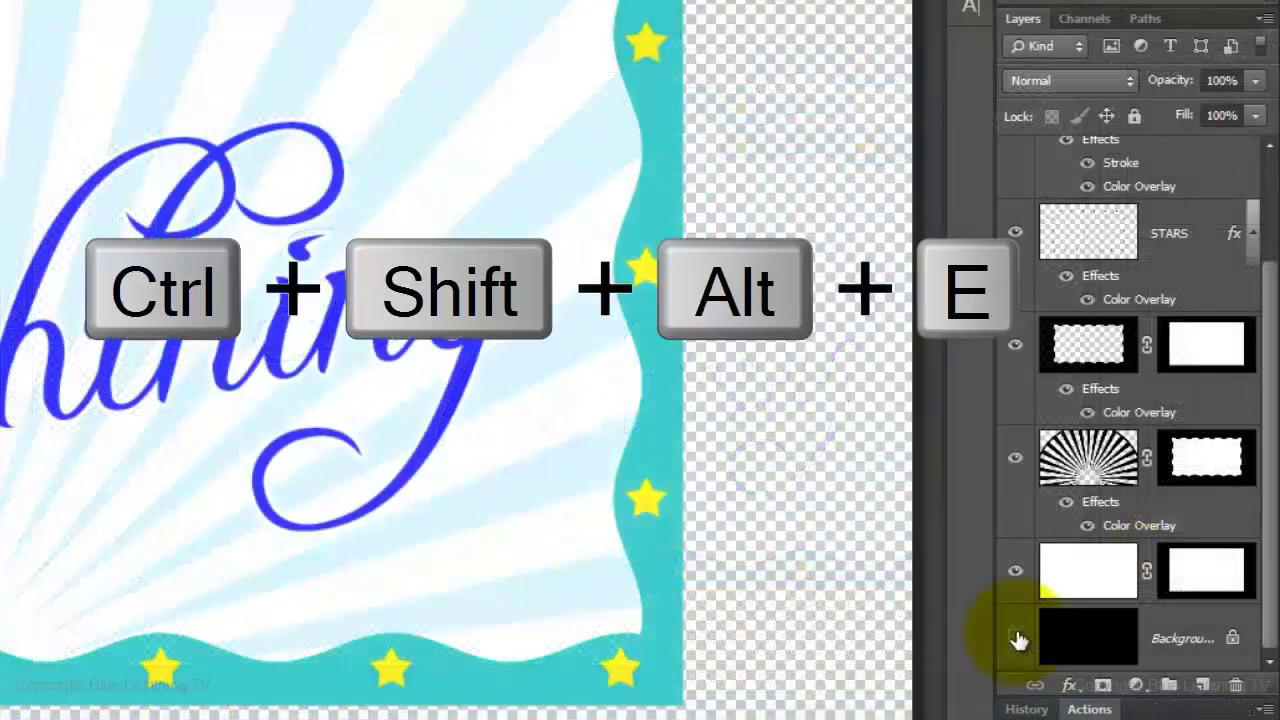
pyautogui.moveTo(1268, 563); pyautogui.dragTo(1268, 333)
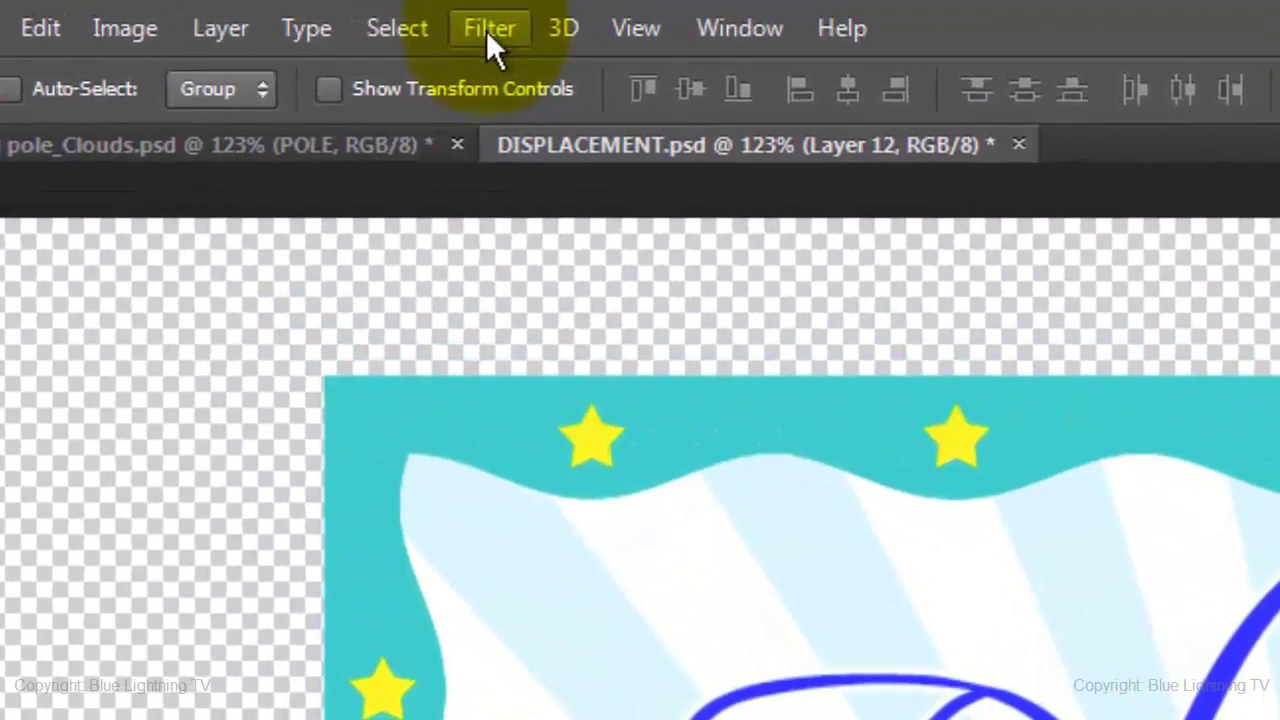
# Apply a Texturizer from the Filter Gallery: Canvas, 50% scaling, relief 2, lit from top
pyautogui.click(486, 30)
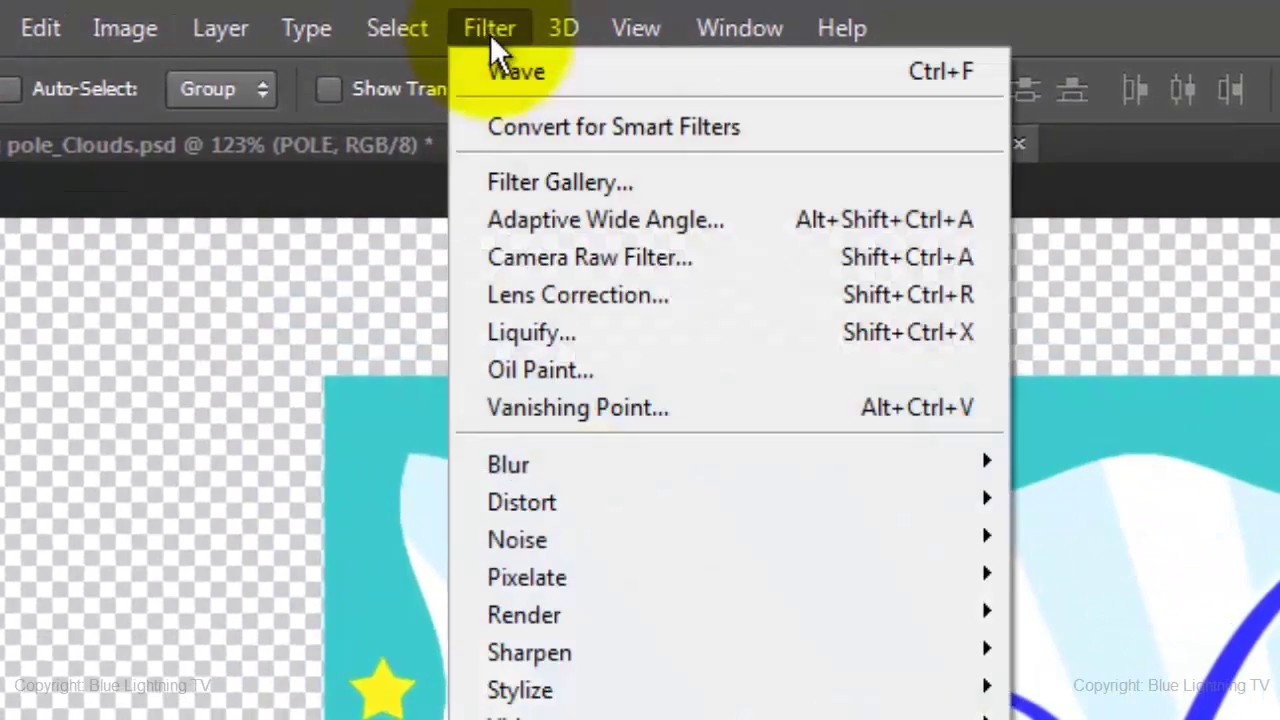
pyautogui.click(523, 184)
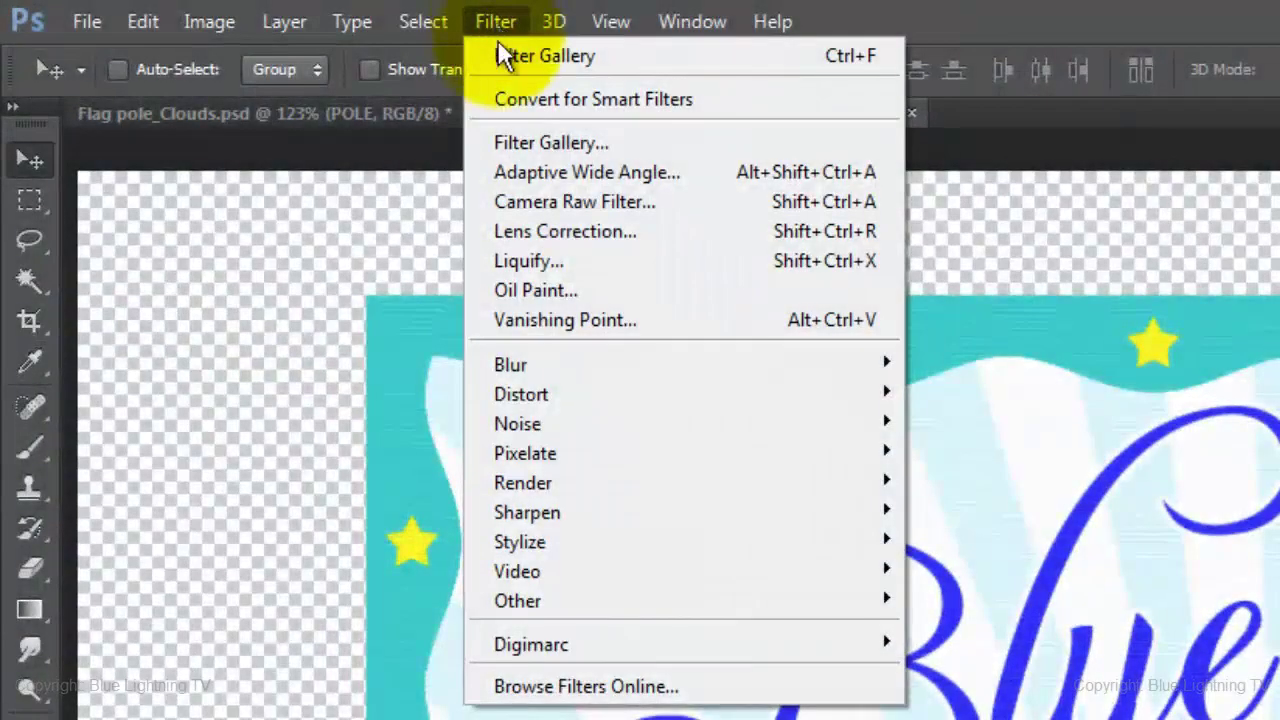
# Apply Displace at scale 5 to Layer 12, using DISPLACEMENT.psd as the map
pyautogui.moveTo(506, 391)
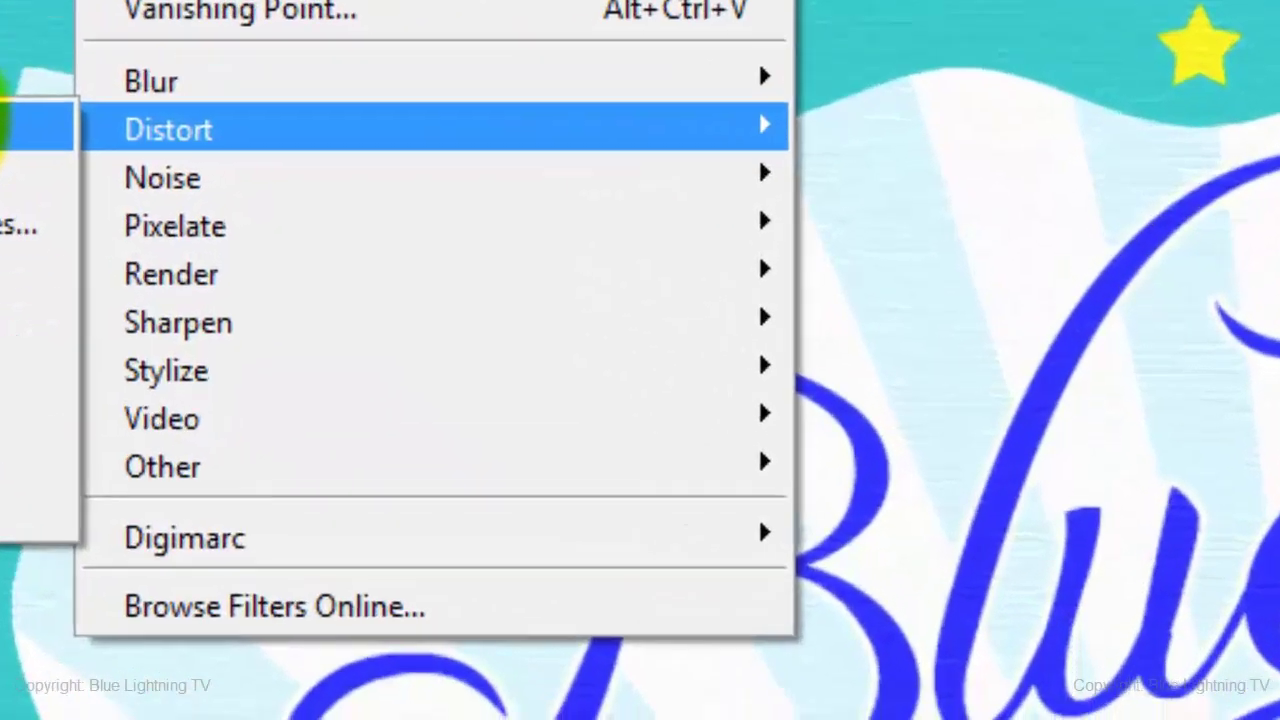
pyautogui.click(363, 396)
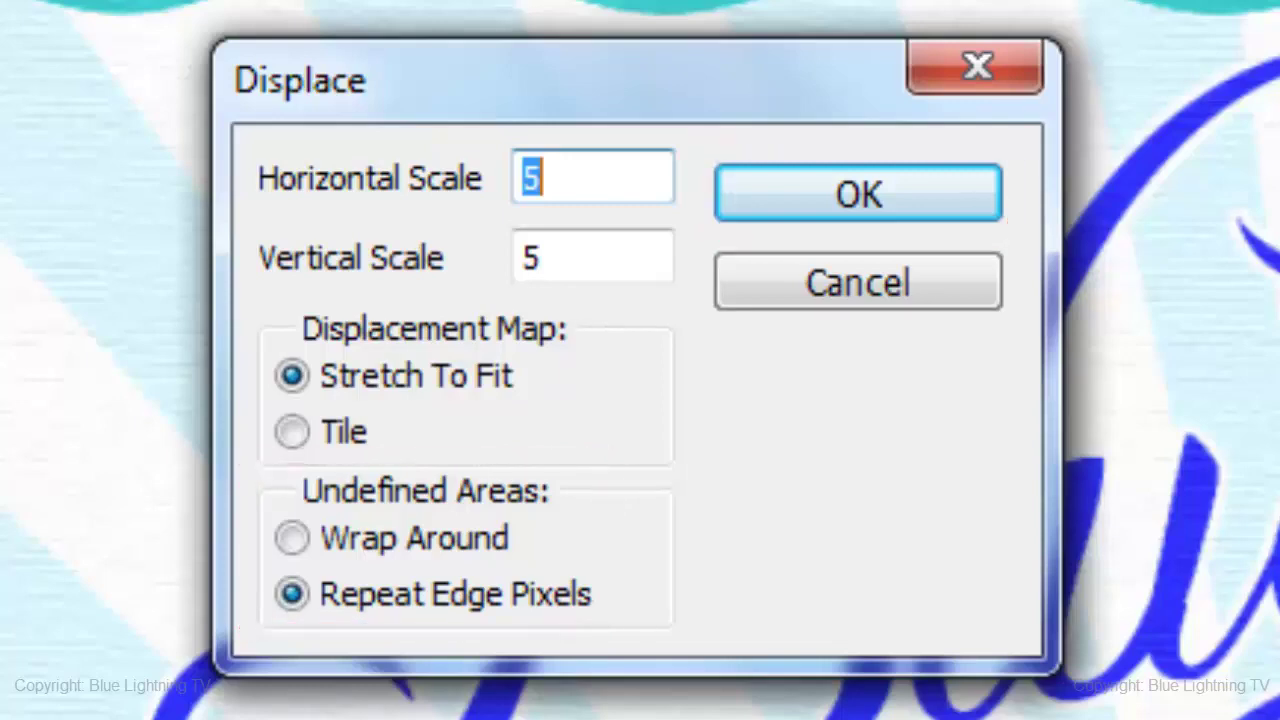
pyautogui.press('Return')
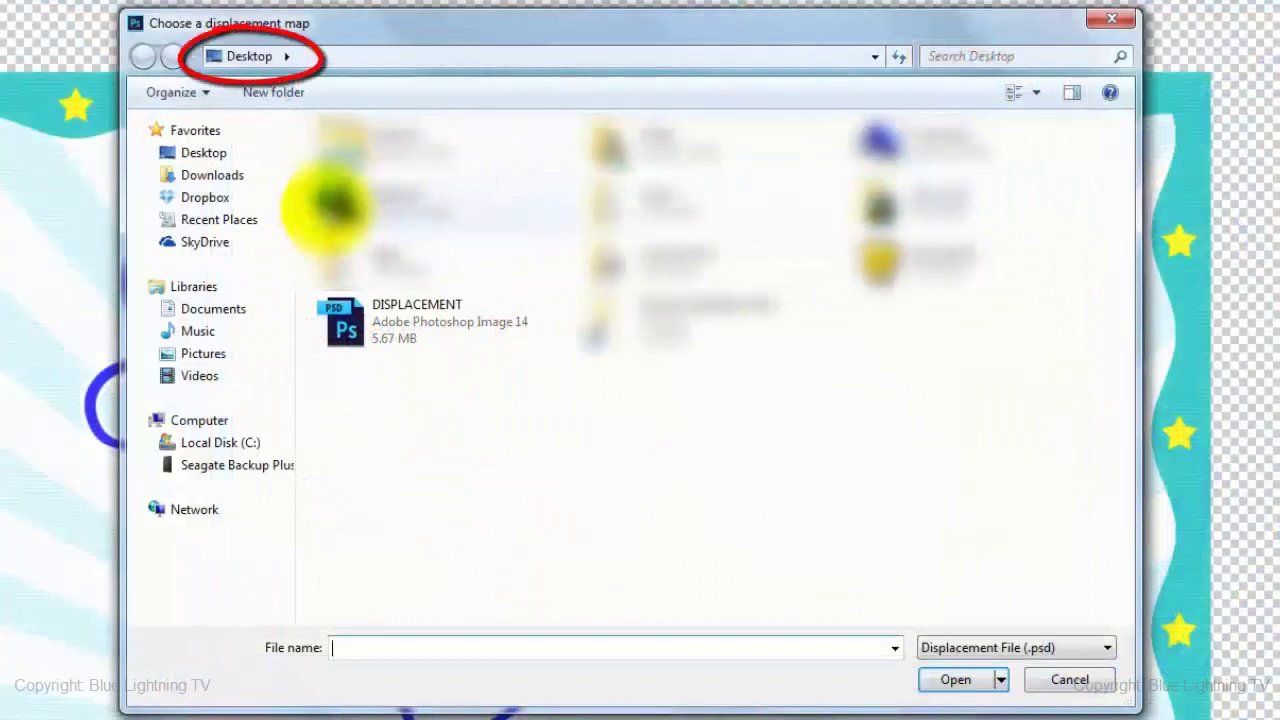
pyautogui.click(343, 322)
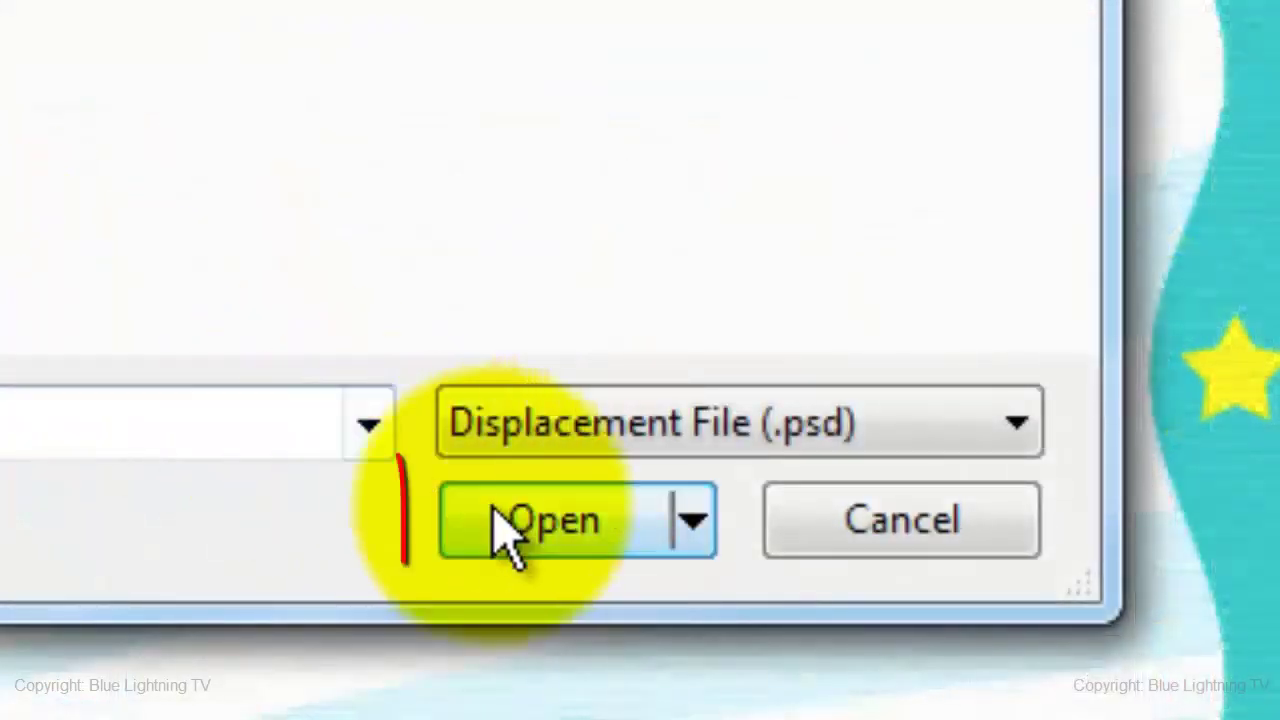
pyautogui.click(585, 530)
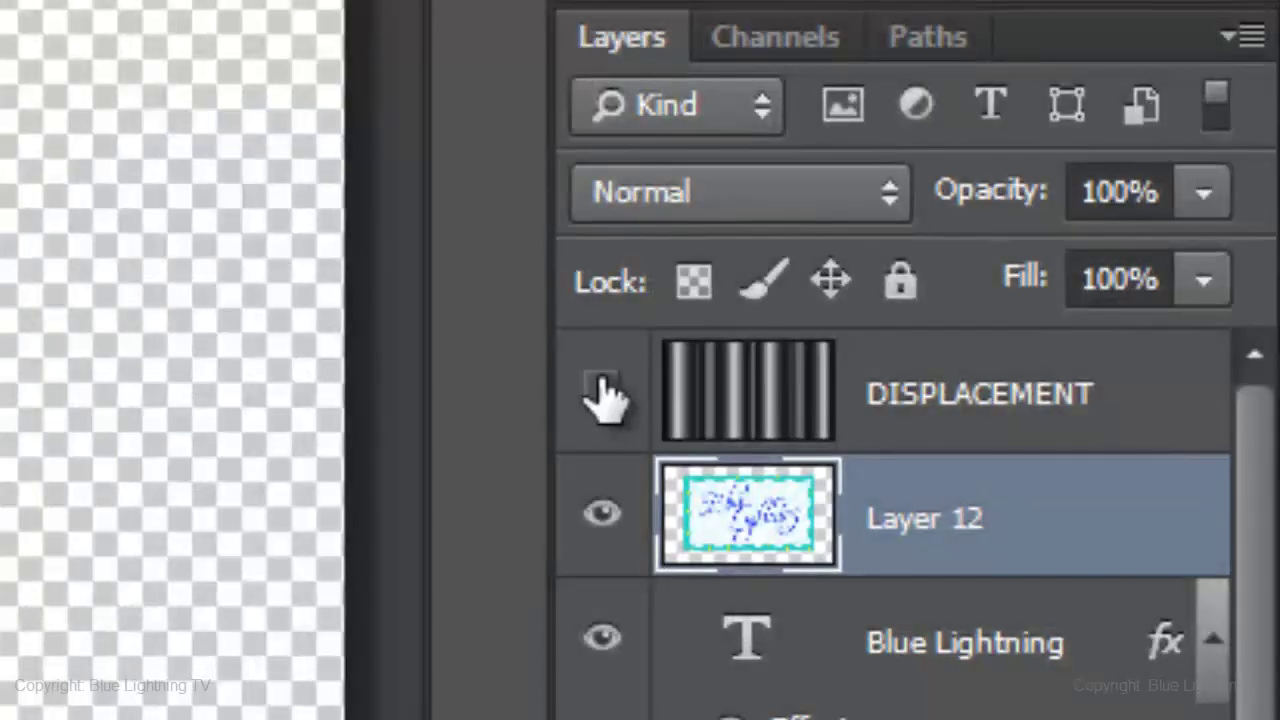
# Show the DISPLACEMENT layer and mask it to the flag's outline
pyautogui.click(601, 395)
pyautogui.click(745, 398)
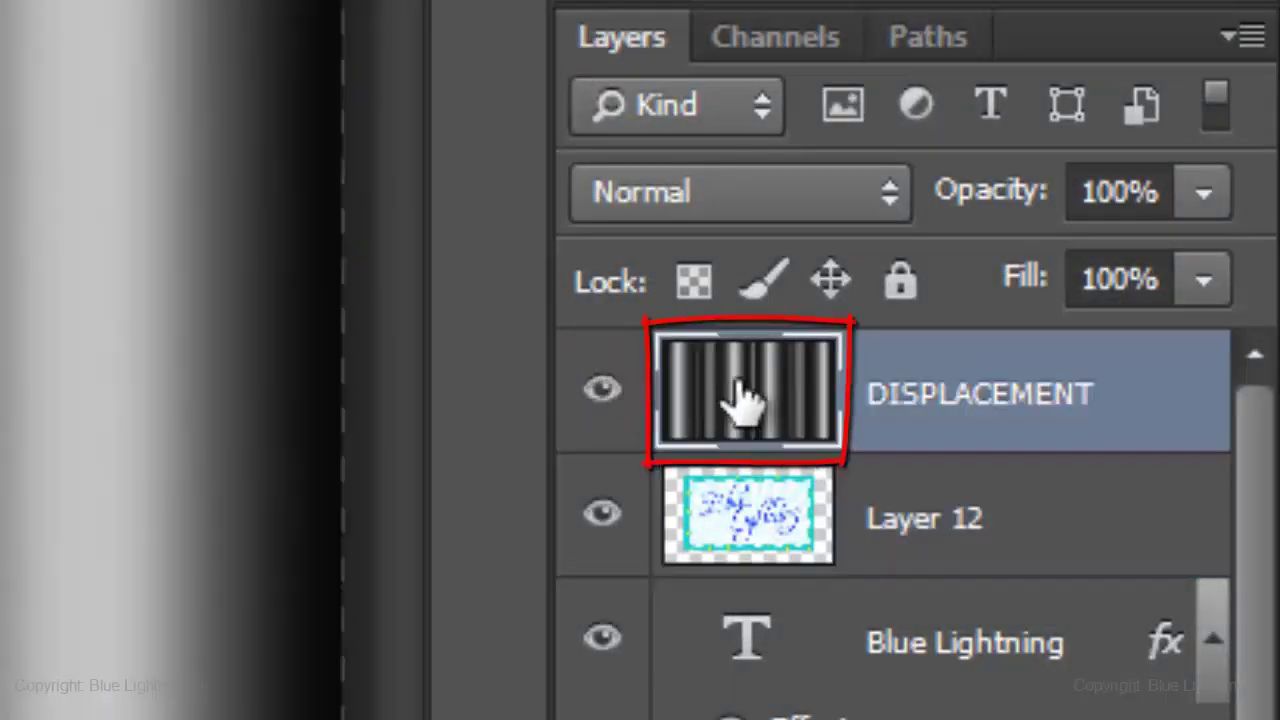
pyautogui.keyDown('ctrl'); pyautogui.click(750, 520); pyautogui.keyUp('ctrl')
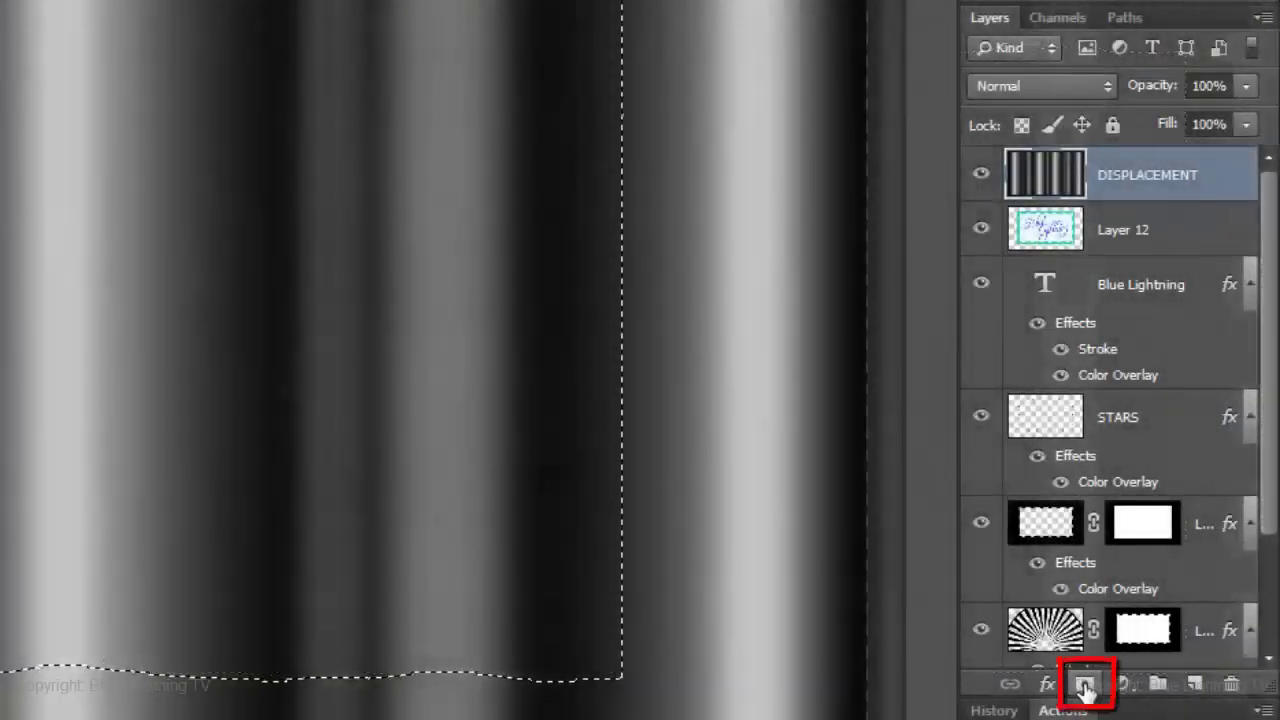
pyautogui.click(1085, 688)
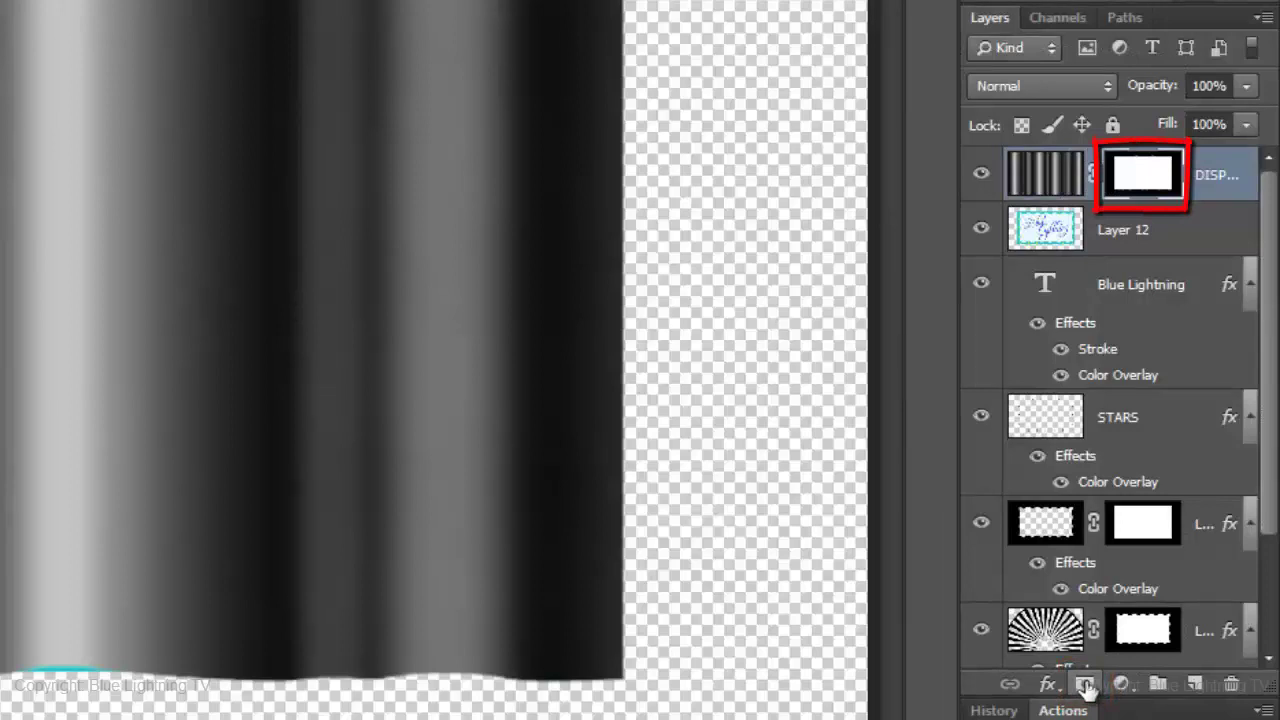
# Set the DISPLACEMENT image to Hard Light blending at 67% opacity
pyautogui.click(1030, 178)
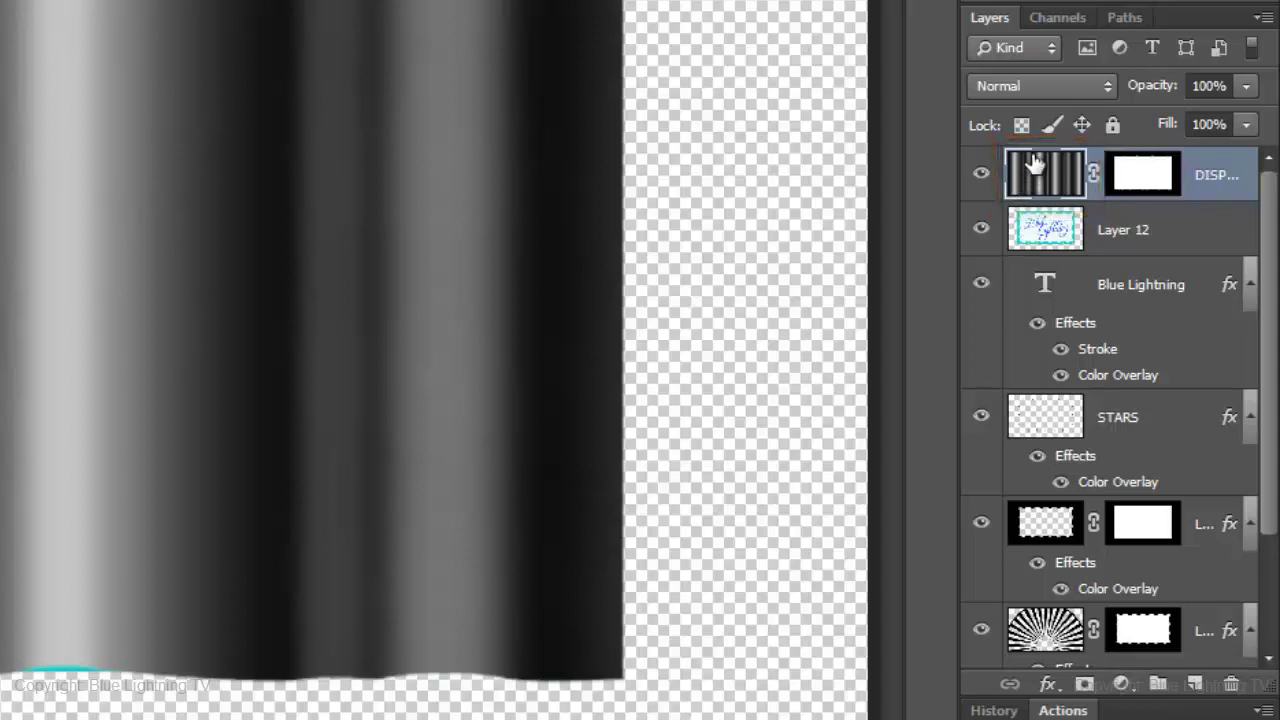
pyautogui.click(1020, 85)
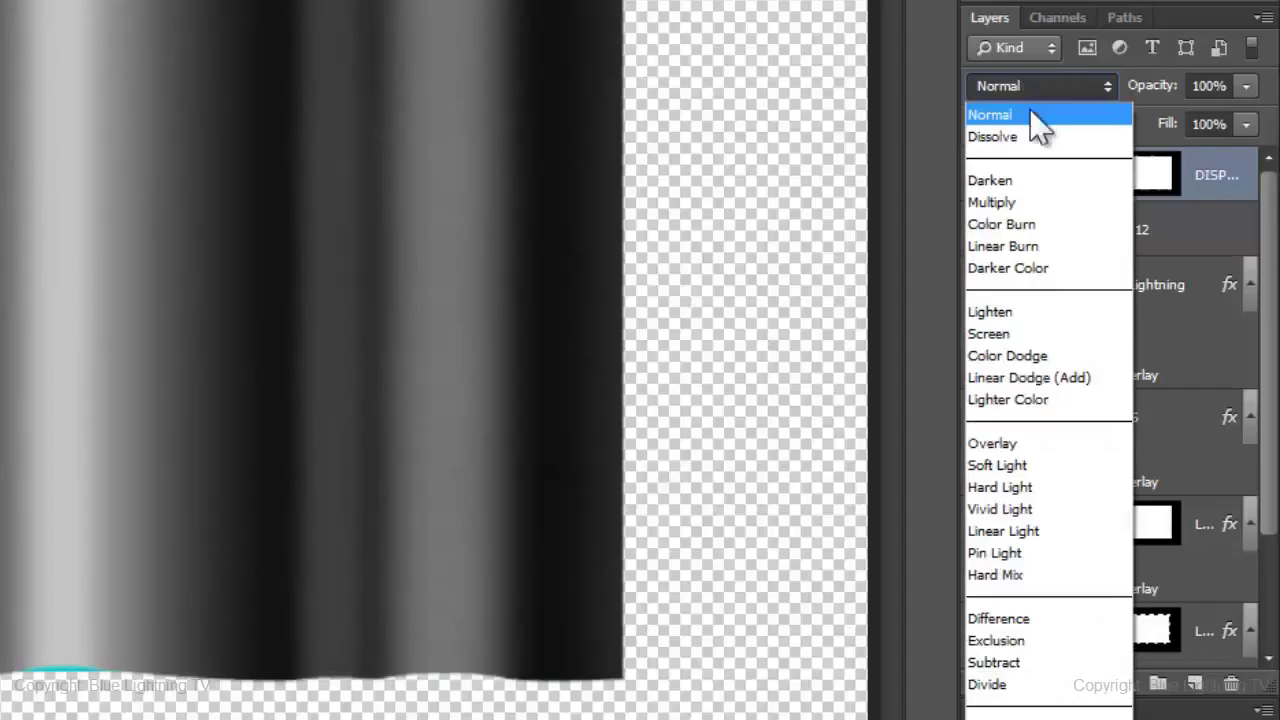
pyautogui.click(1000, 487)
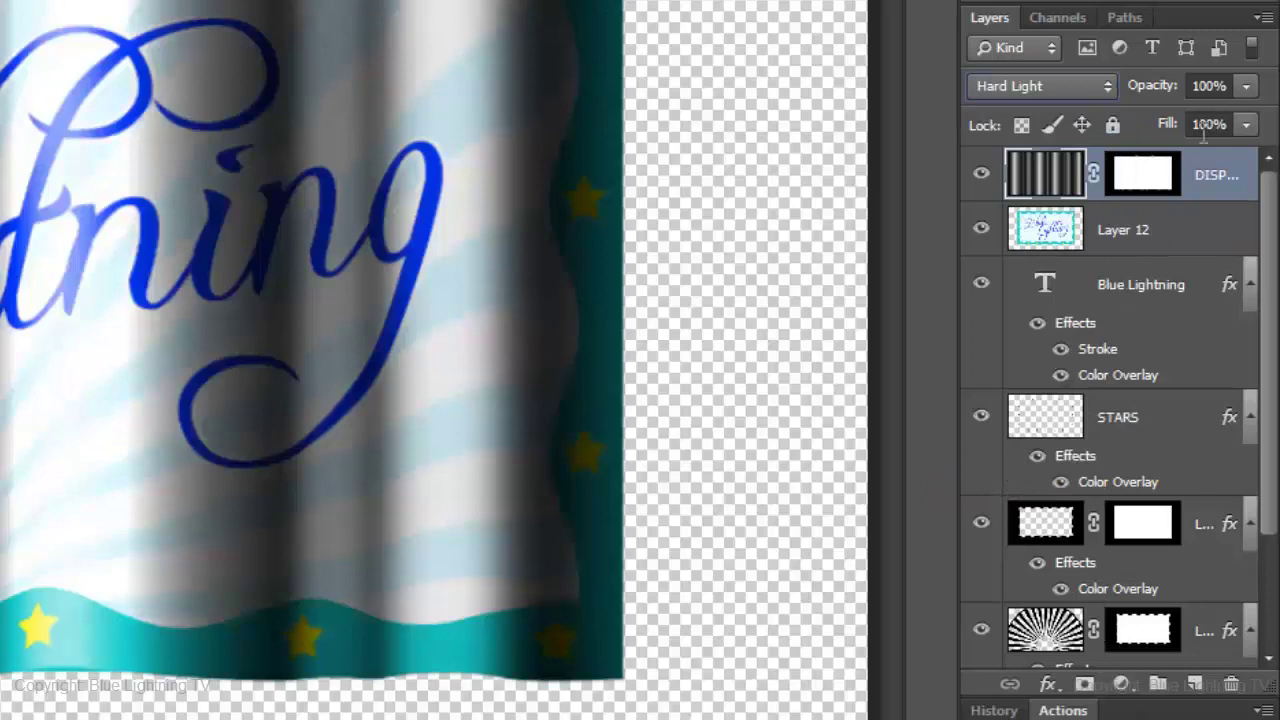
pyautogui.moveTo(1160, 86); pyautogui.dragTo(1153, 97)
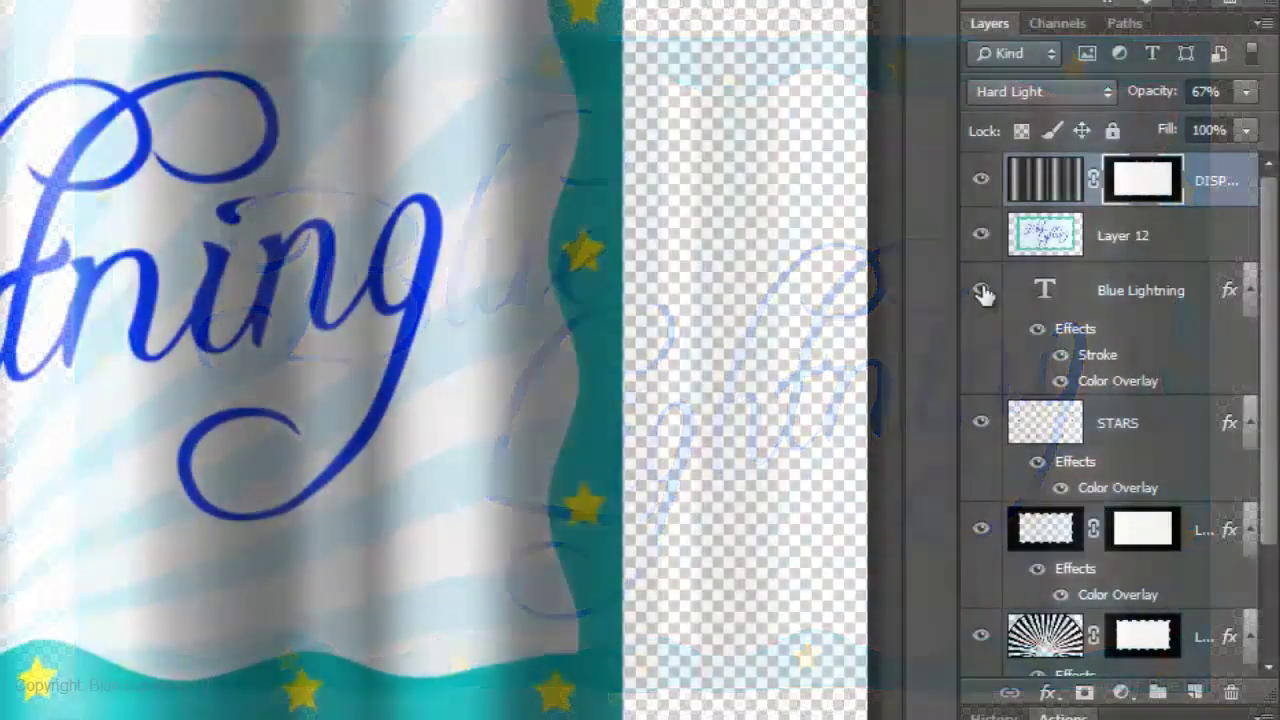
# Hide the Blue Lightning text, STARS, border and sunburst layers
pyautogui.click(979, 291)
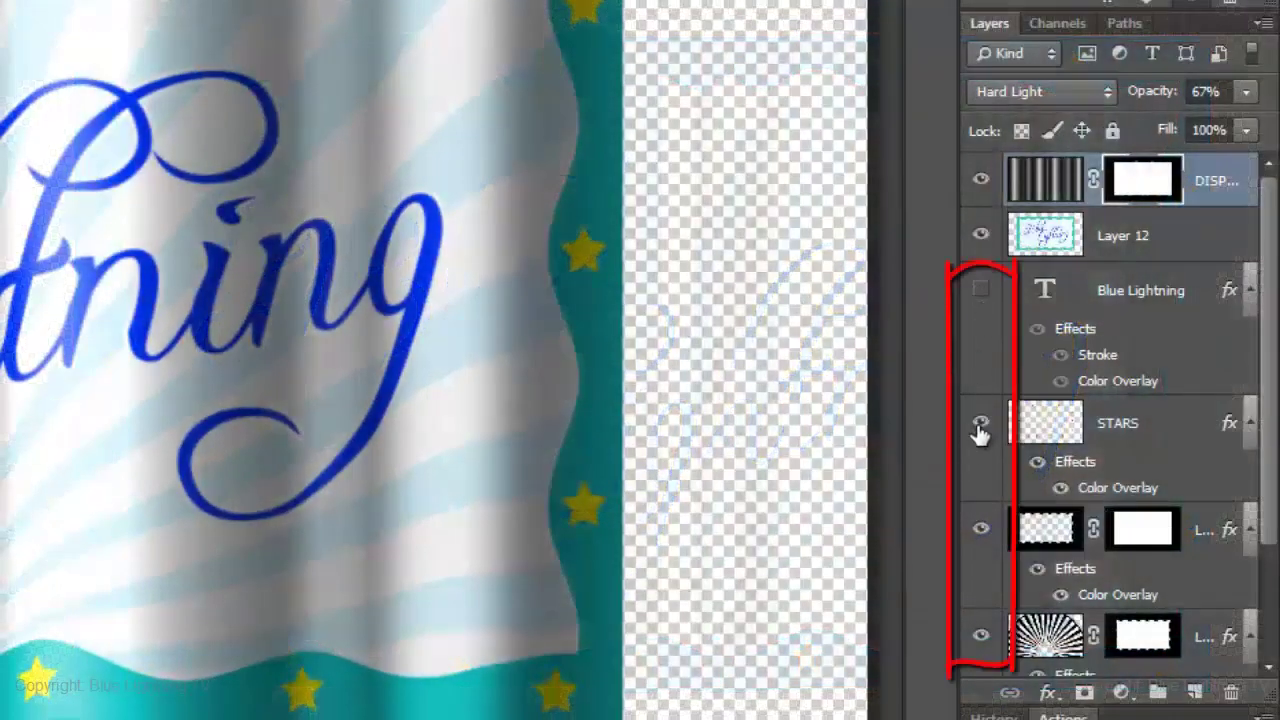
pyautogui.click(980, 426)
pyautogui.click(981, 530)
pyautogui.click(980, 637)
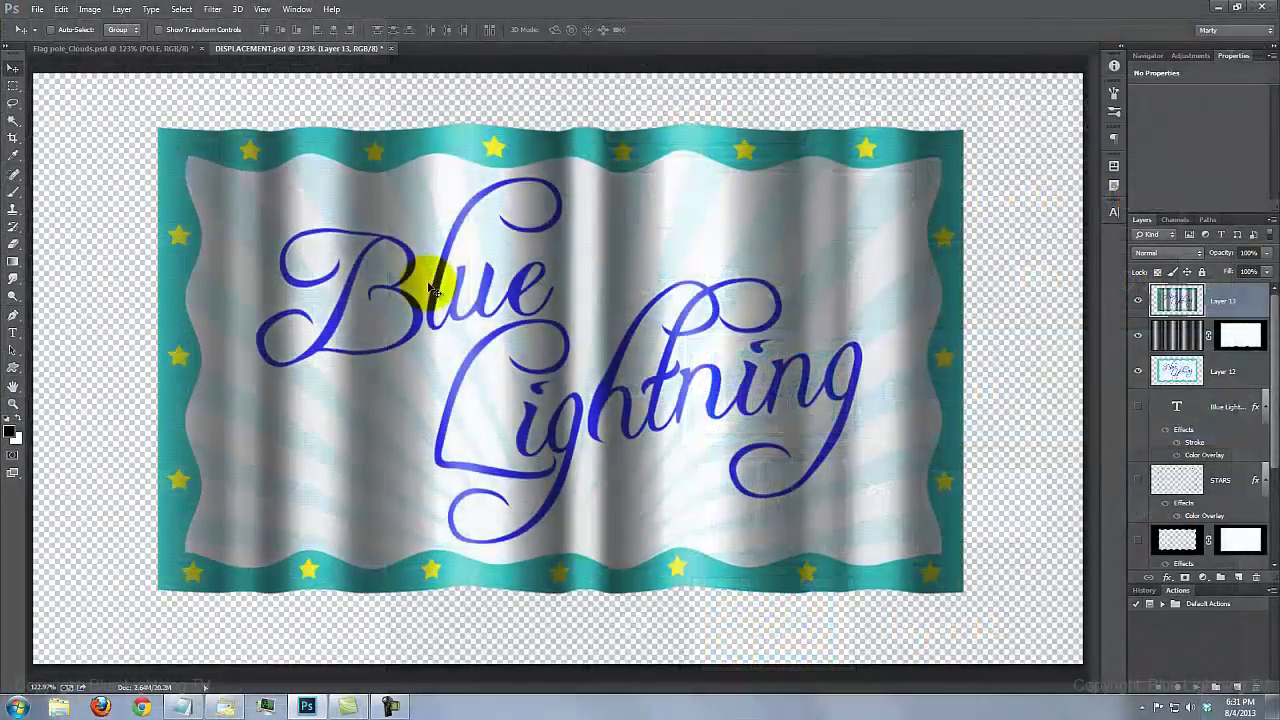
# Bring the stamped flag into Flag pole_Clouds.psd as Layer 1 beneath POLE, at the pole's top
pyautogui.click(432, 290)
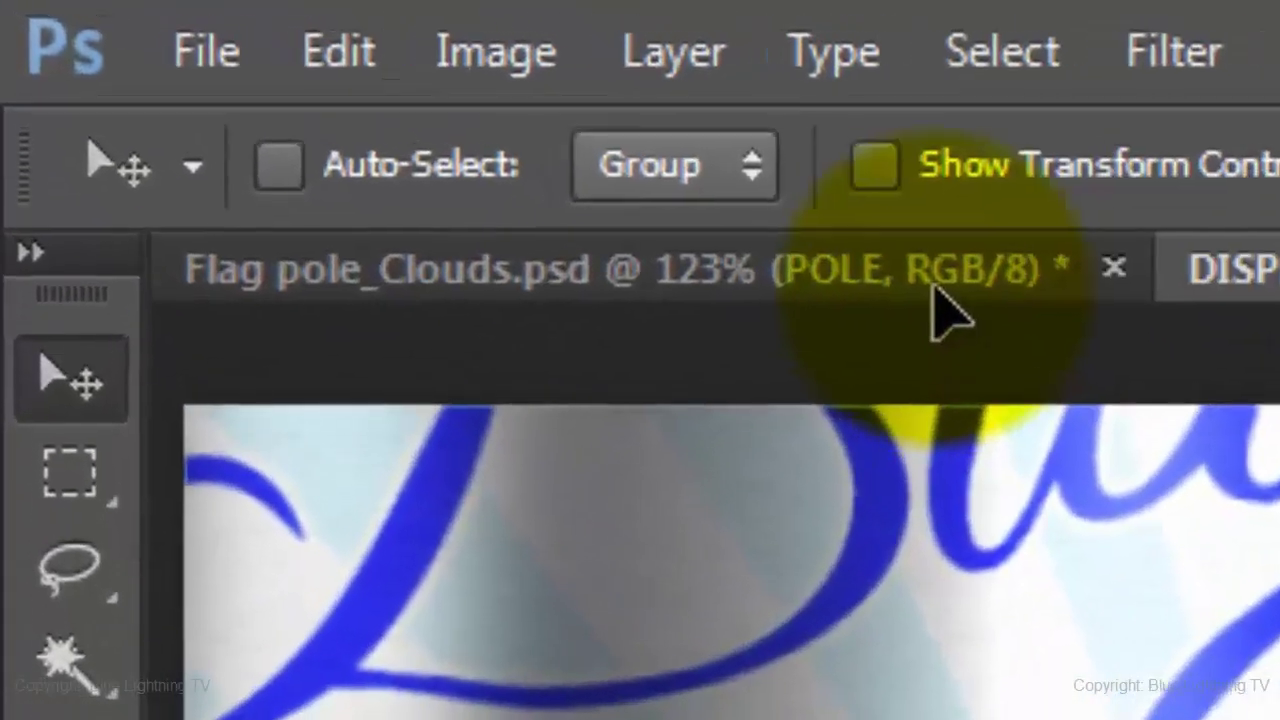
pyautogui.click(166, 49)
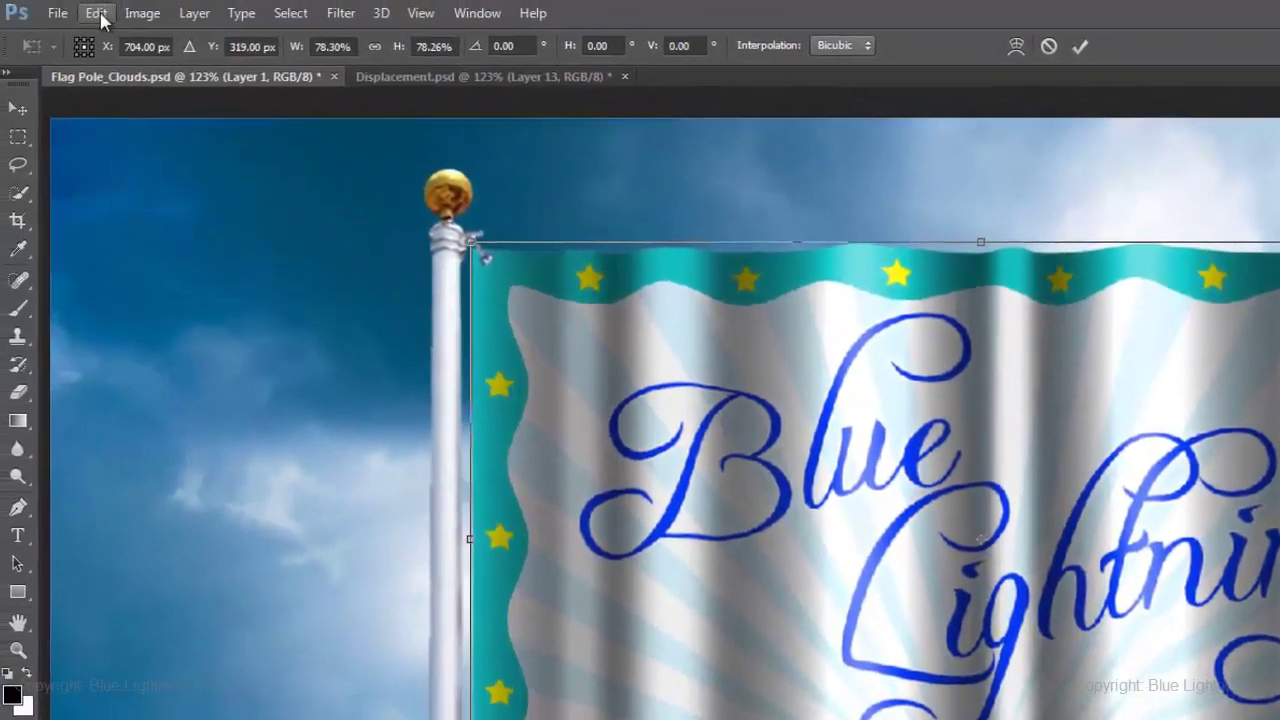
pyautogui.click(97, 14)
pyautogui.moveTo(163, 439)
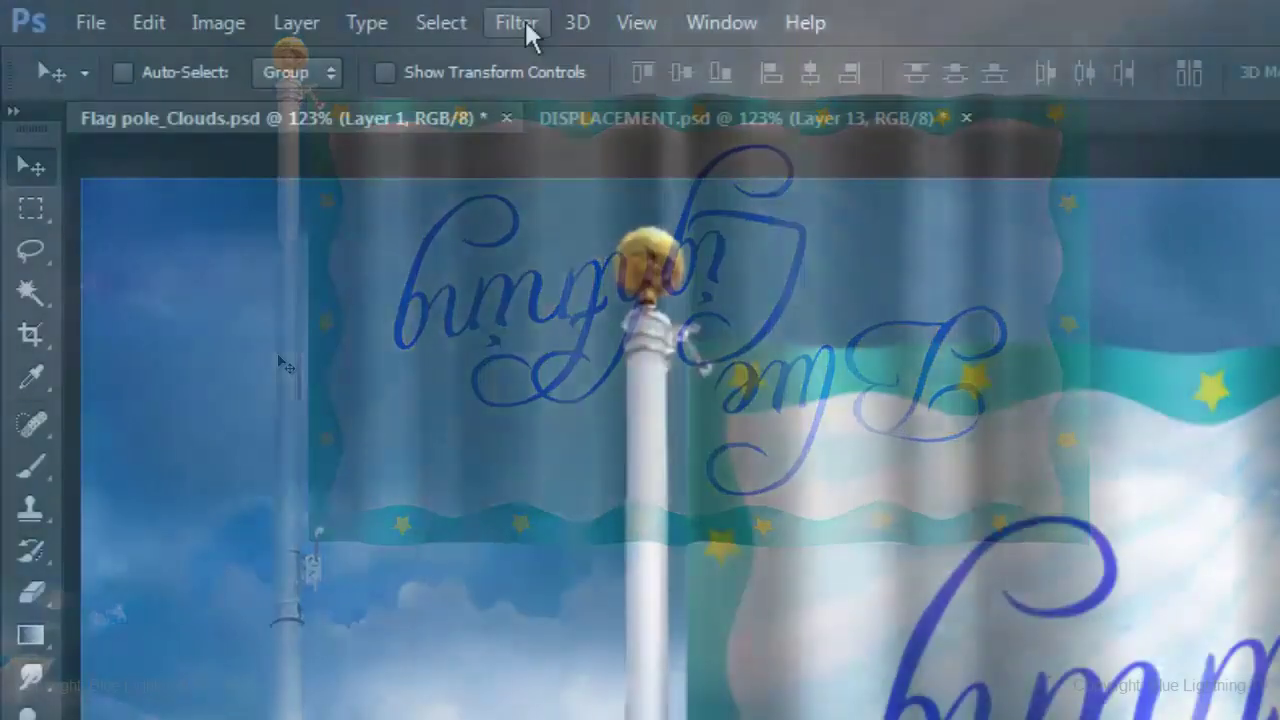
# Apply a Wave filter (wavelength 10–298, amplitude 5–35) to the flag and rotate it 180°
pyautogui.click(516, 22)
pyautogui.moveTo(551, 405)
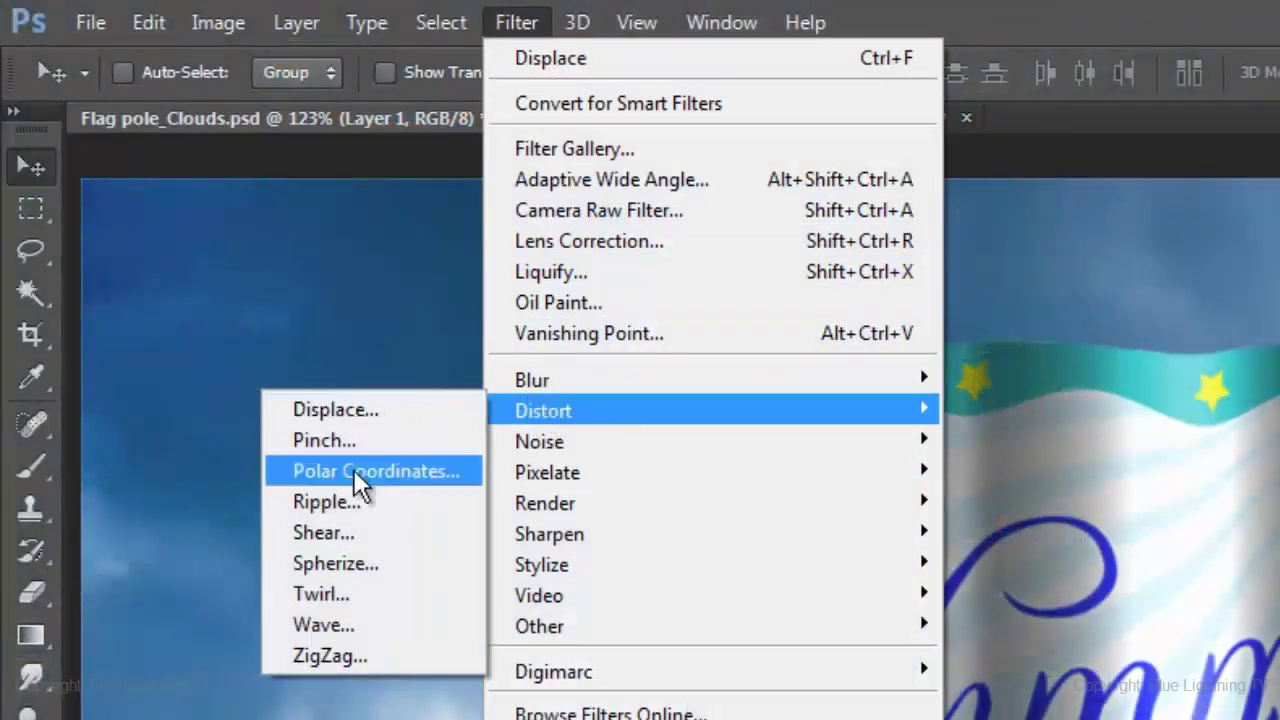
pyautogui.click(340, 625)
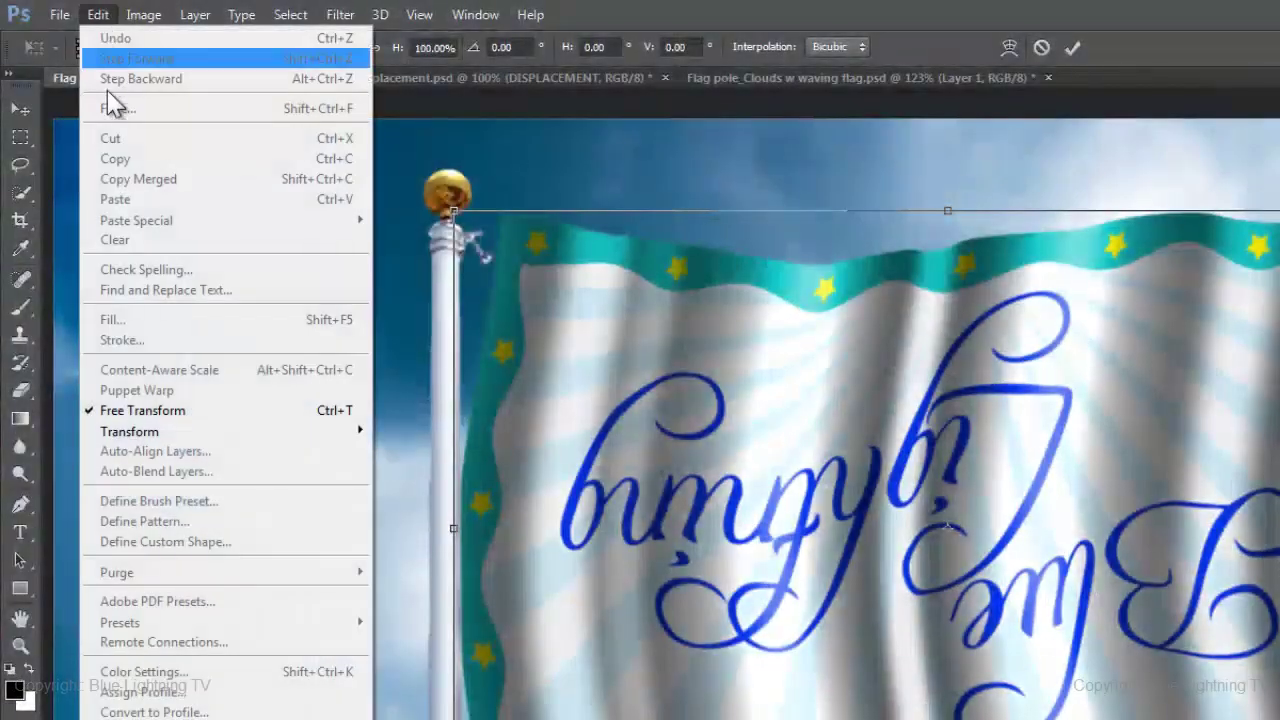
pyautogui.moveTo(116, 430)
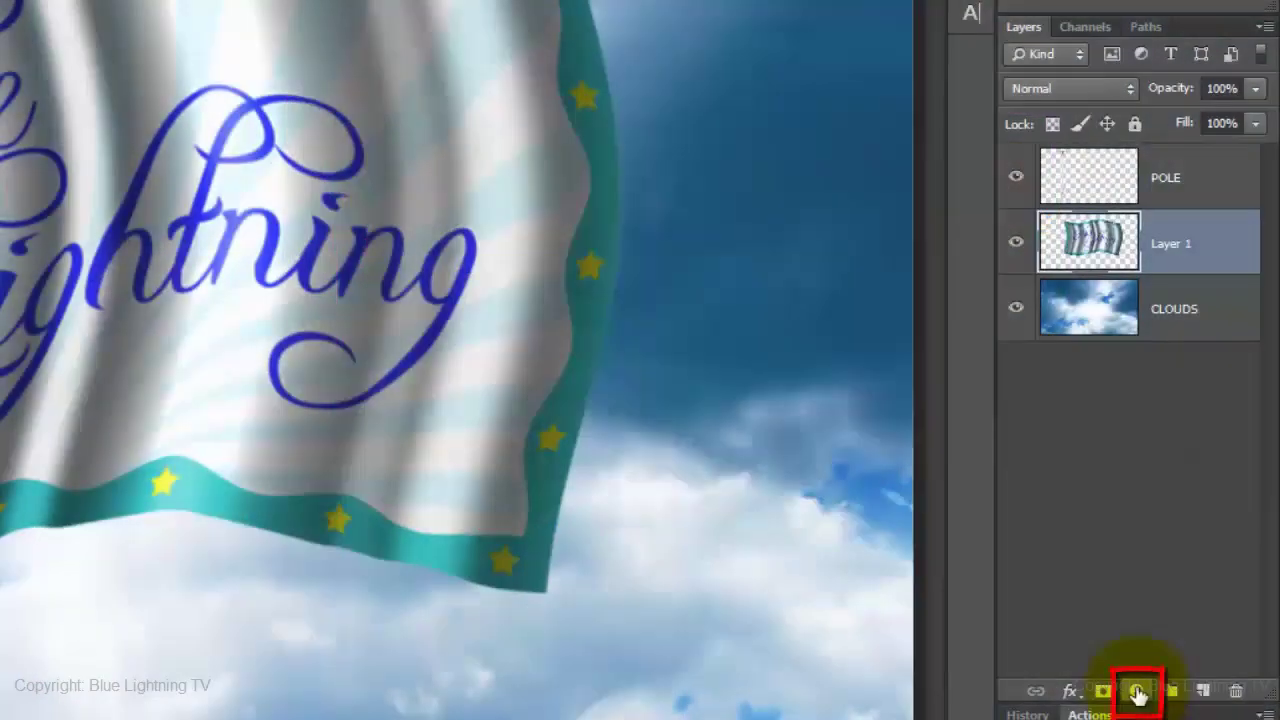
# Add a Vibrance adjustment layer clipped to the flag's Layer 1
pyautogui.click(1138, 693)
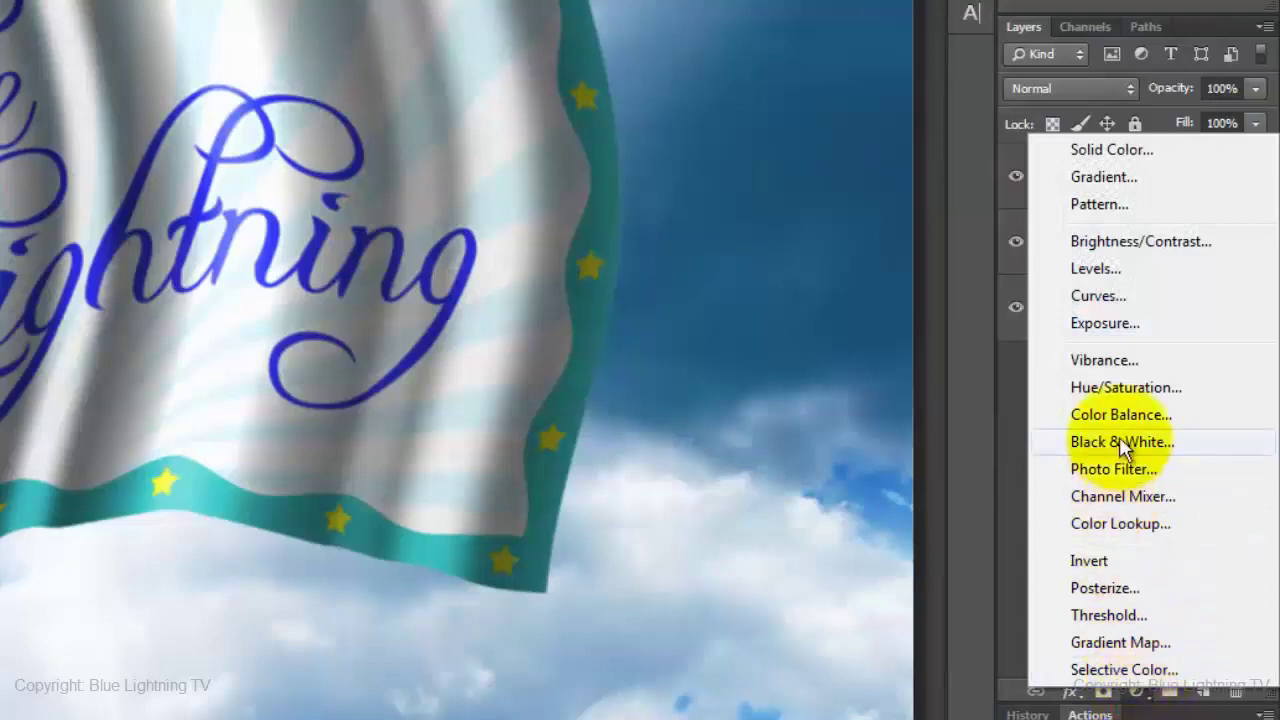
pyautogui.click(1118, 361)
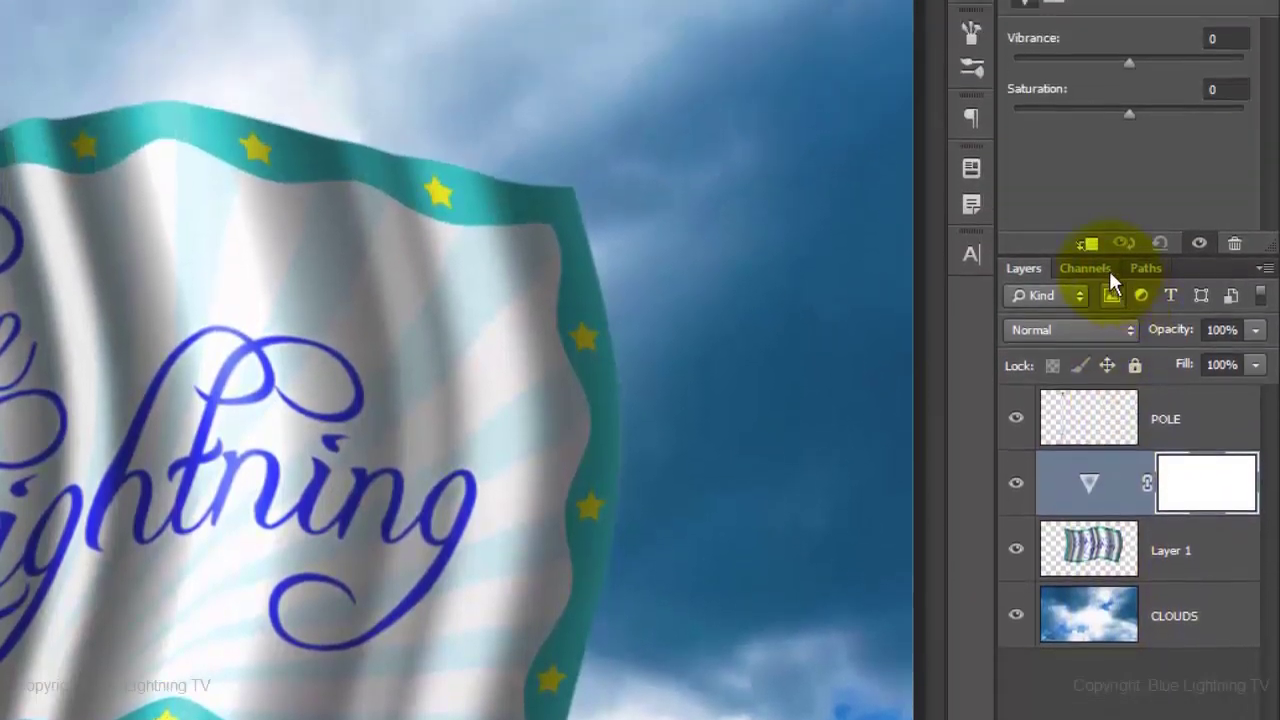
pyautogui.click(1090, 244)
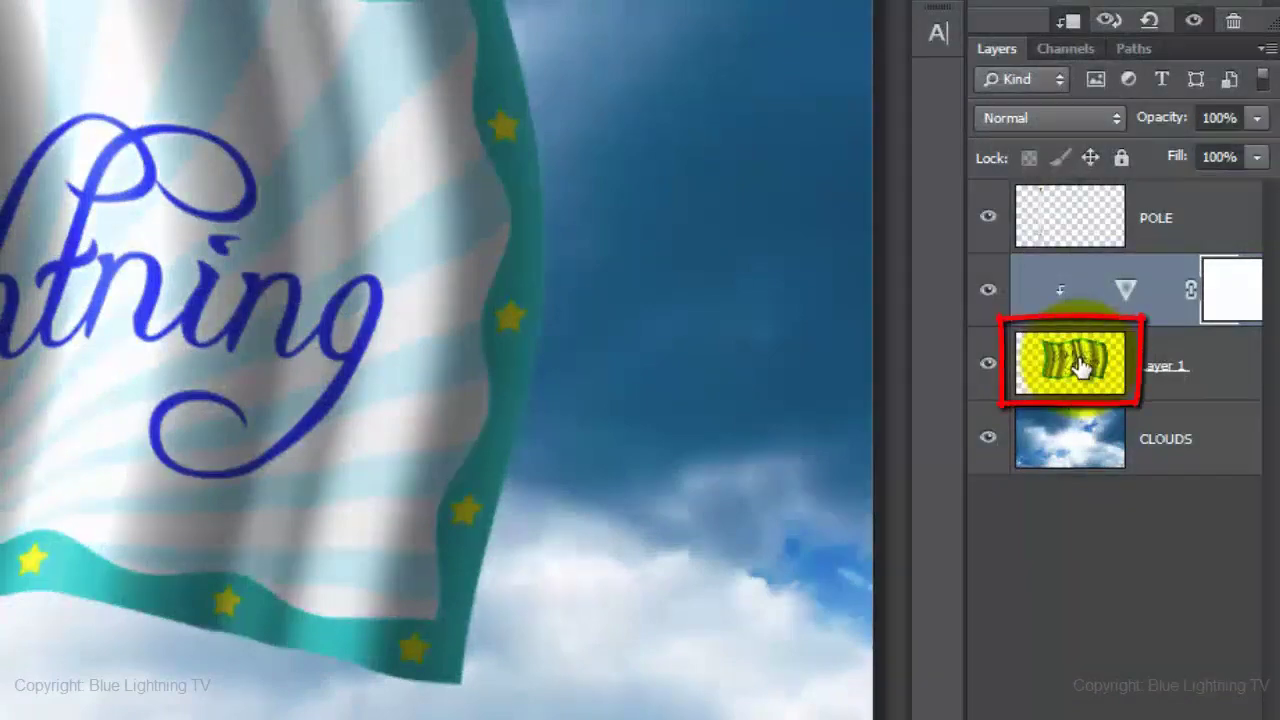
# Give Layer 1 a 1 px Bevel & Emboss with Soft Light highlights and 30% shadow opacity
pyautogui.doubleClick(1080, 365)
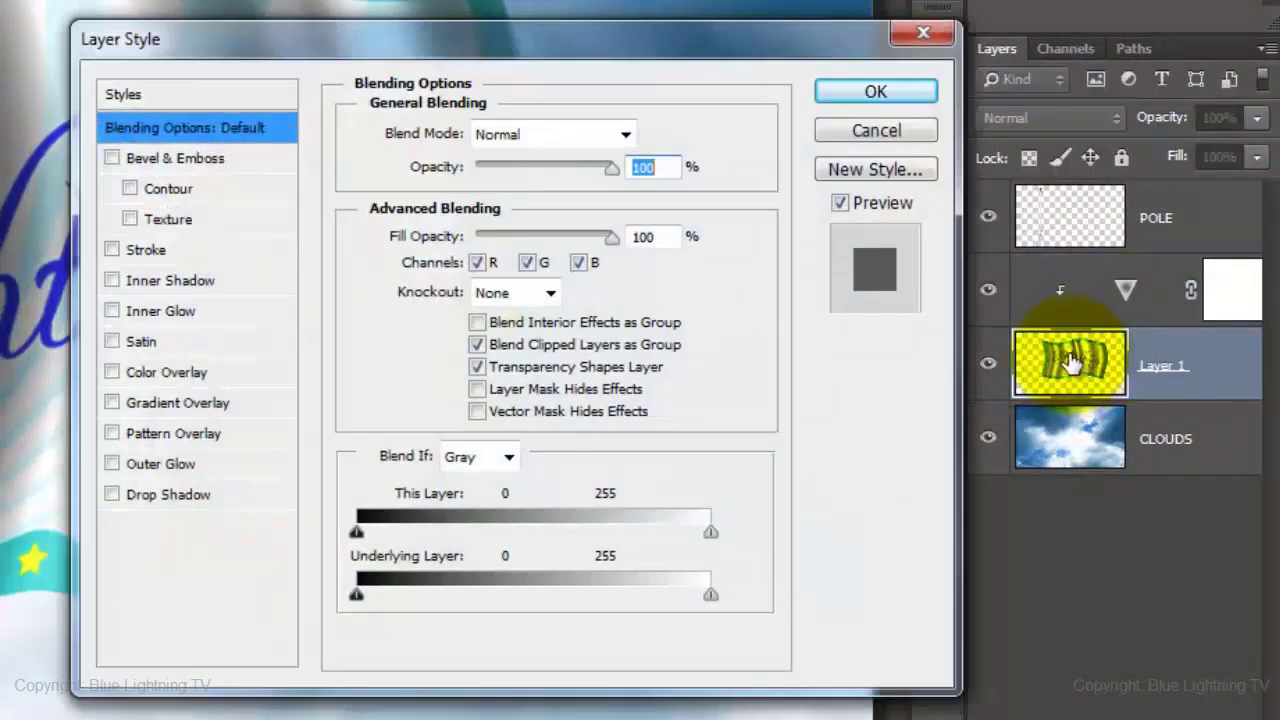
pyautogui.click(176, 158)
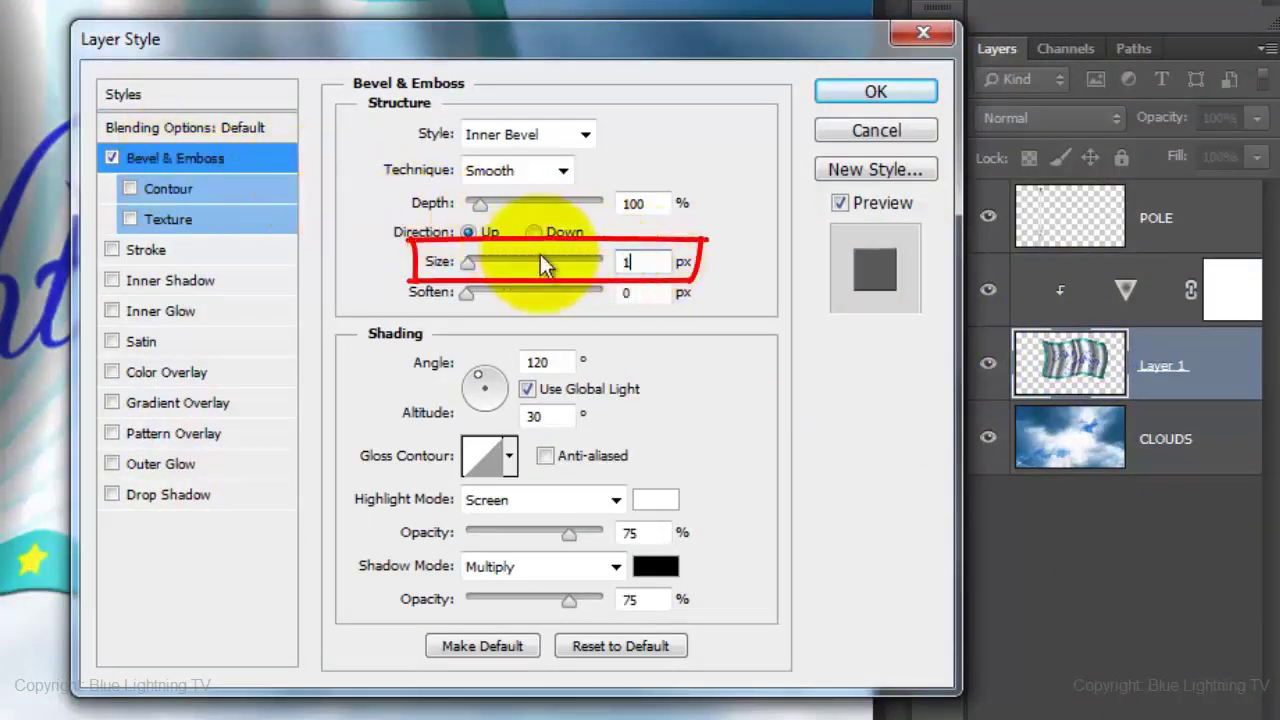
pyautogui.click(573, 500)
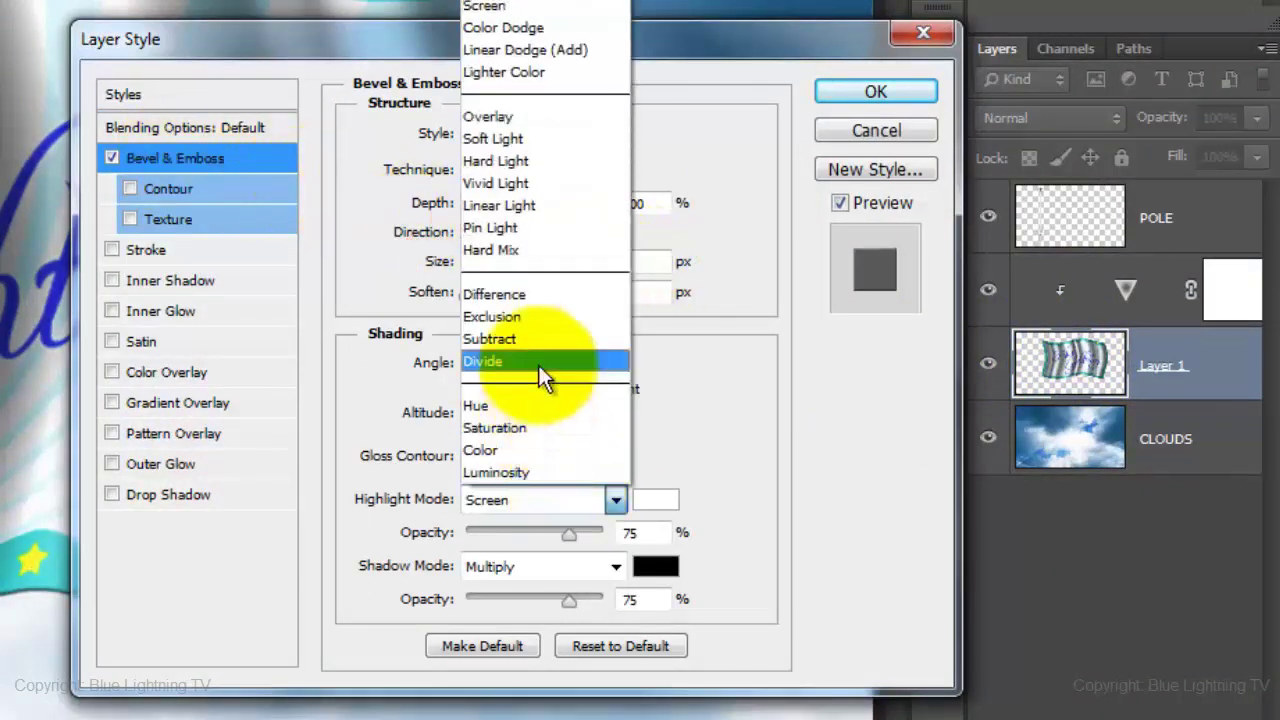
pyautogui.click(511, 136)
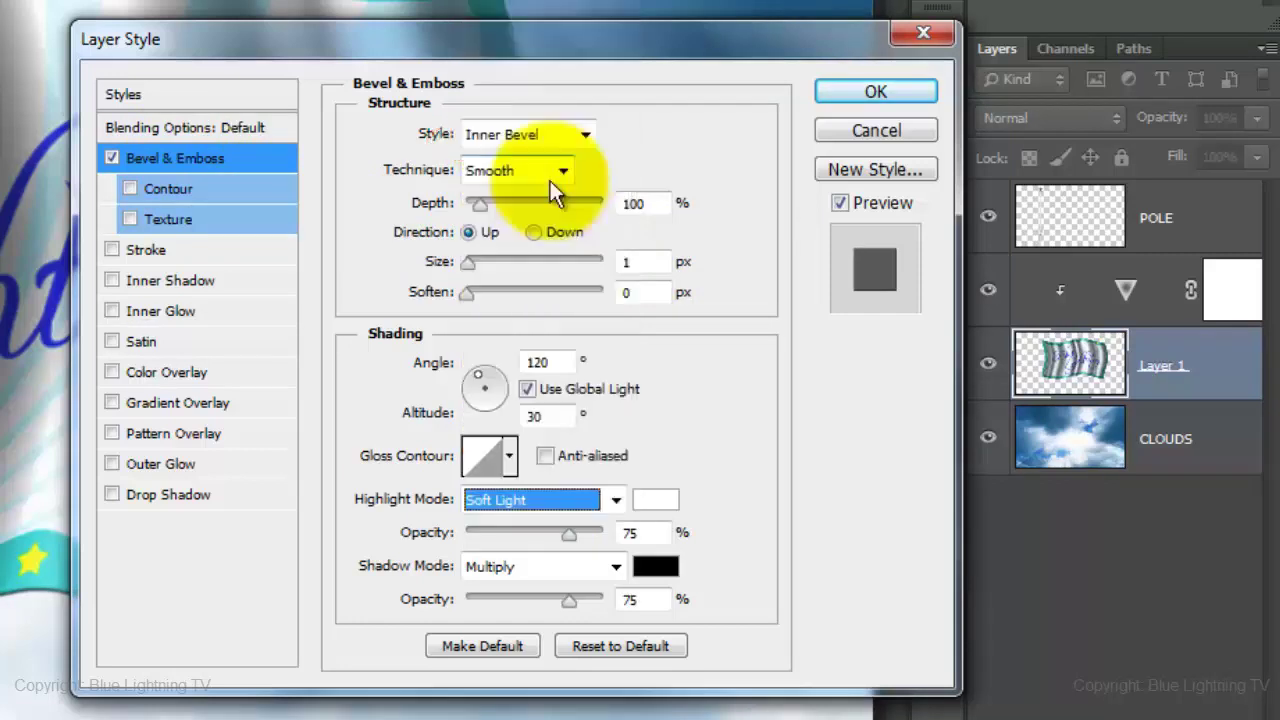
pyautogui.write('30')
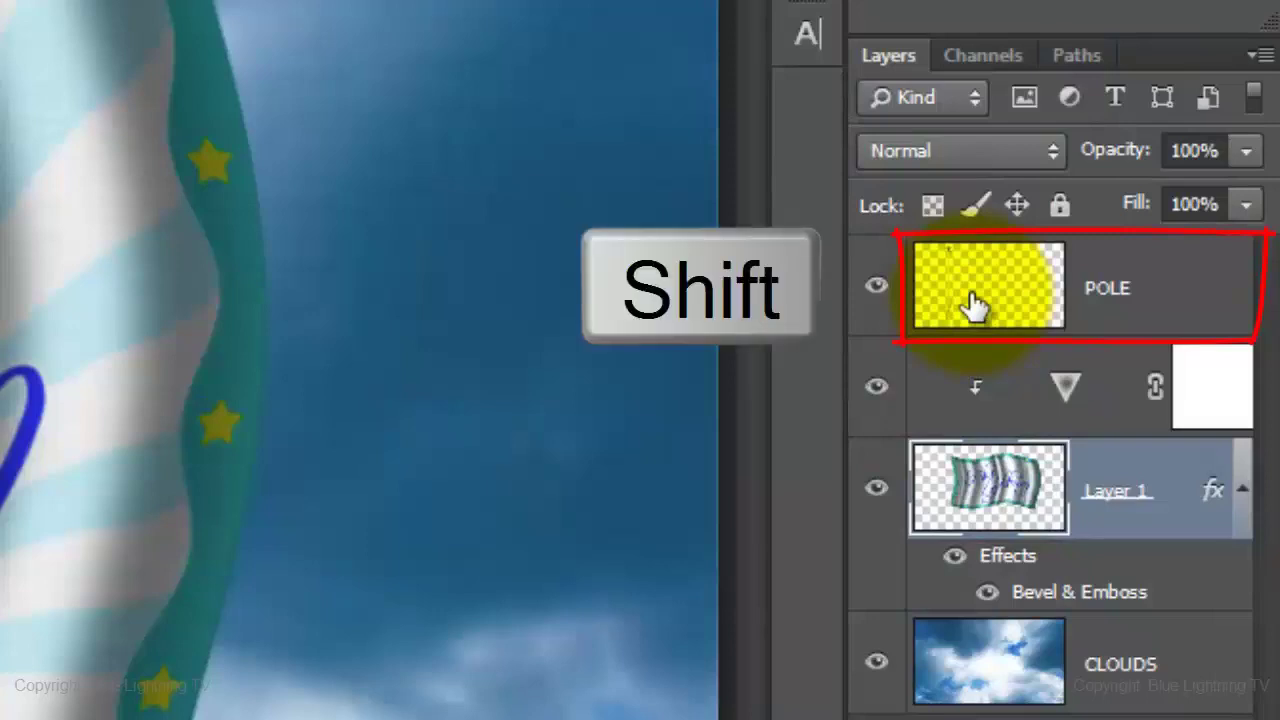
# Perspective-transform the POLE, Vibrance and flag layers together, tilting about 2.7° and widening to 109%
pyautogui.keyDown('shift'); pyautogui.click(973, 305); pyautogui.keyUp('shift')
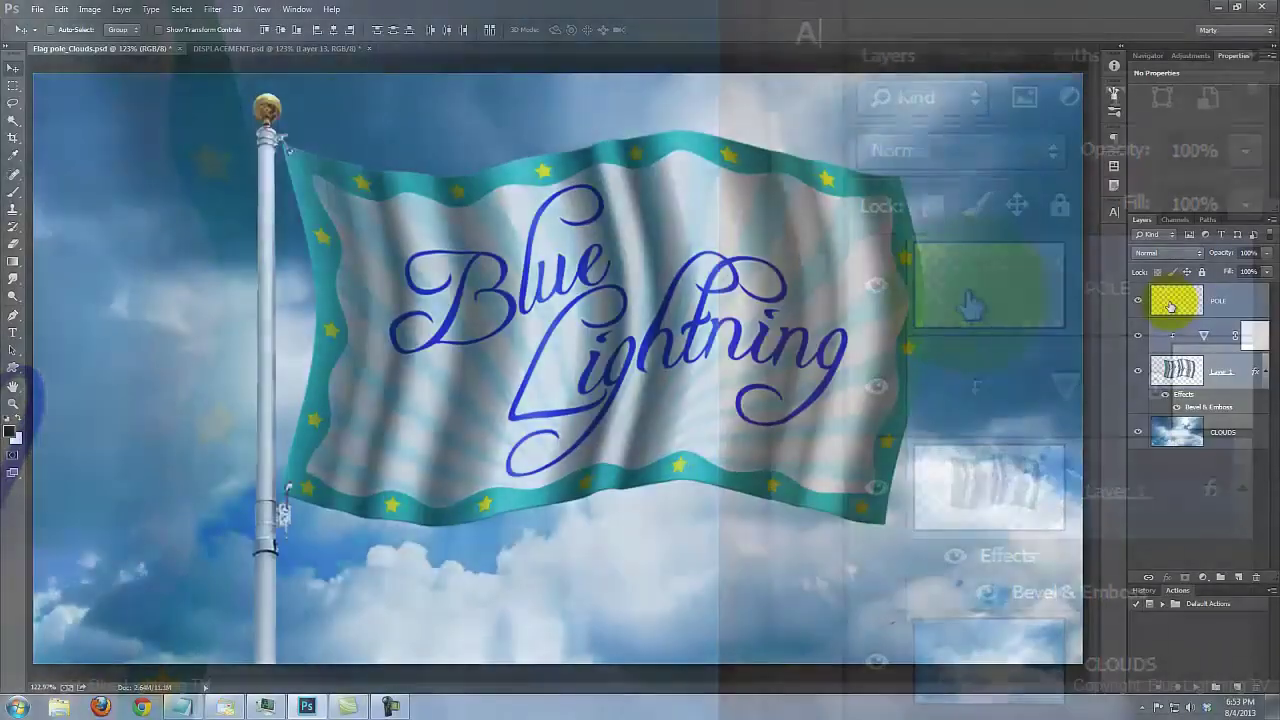
pyautogui.hotkey('ctrl', 't')
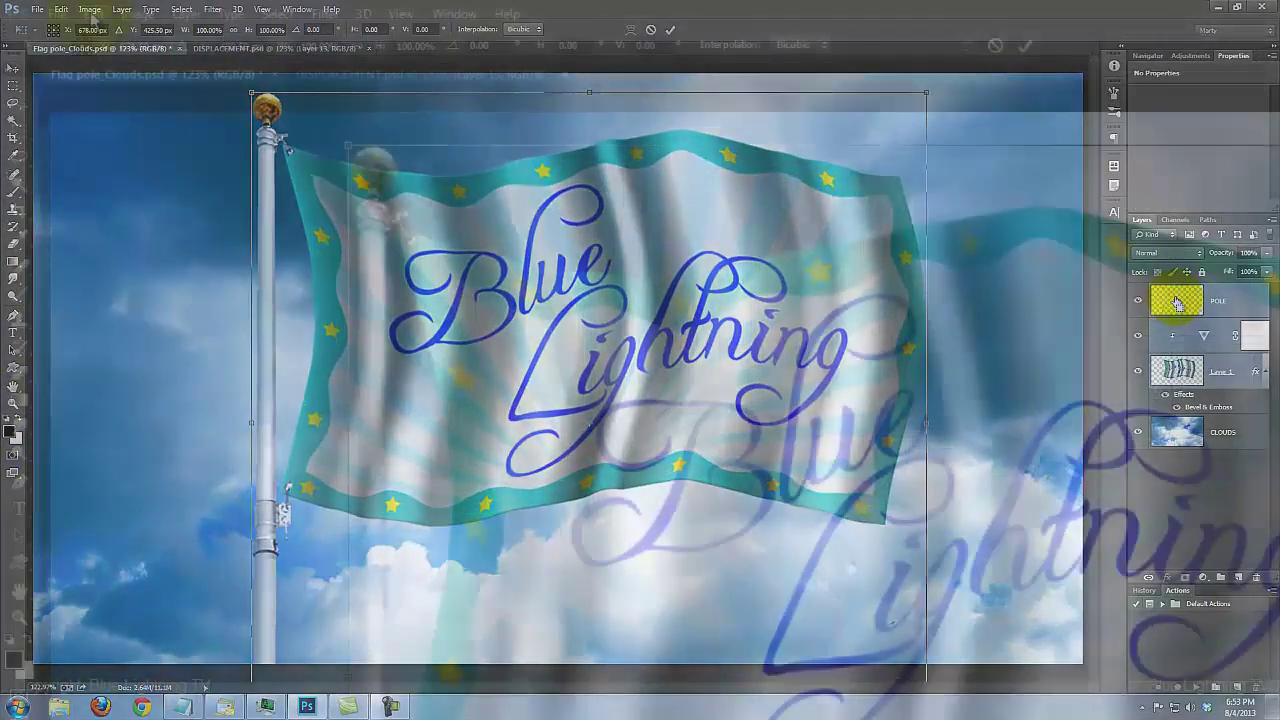
pyautogui.click(61, 10)
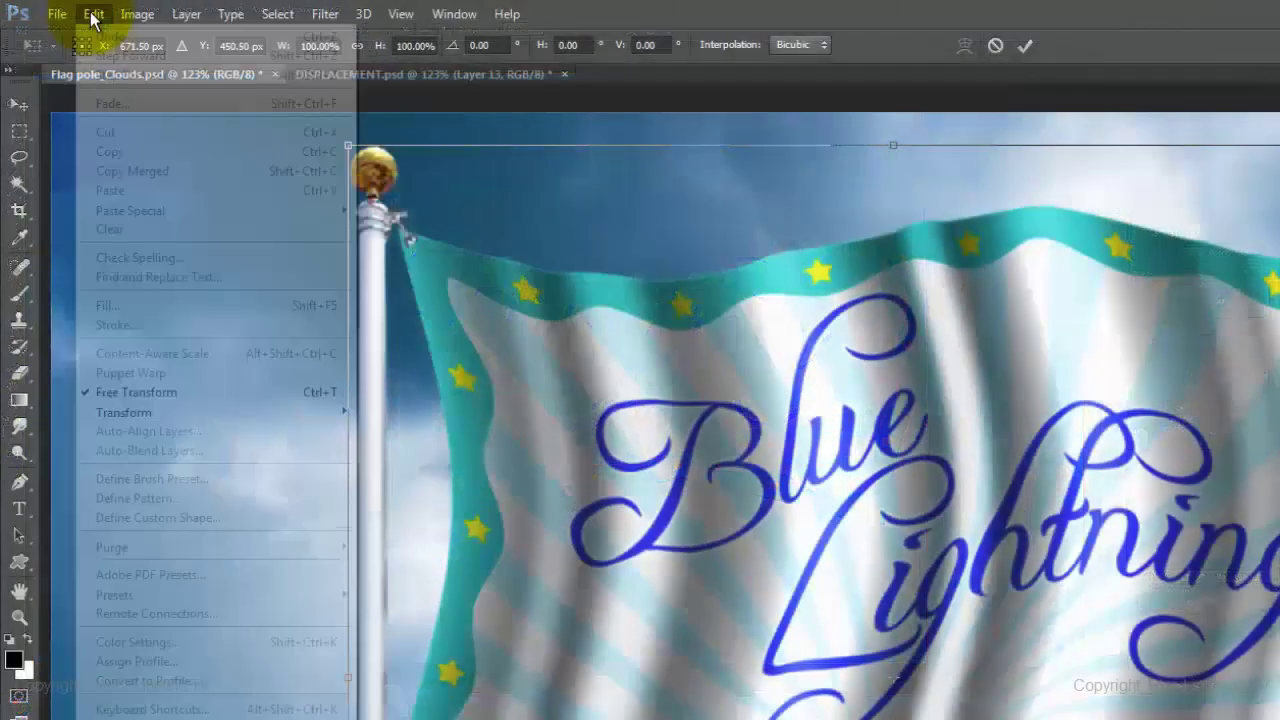
pyautogui.moveTo(170, 413)
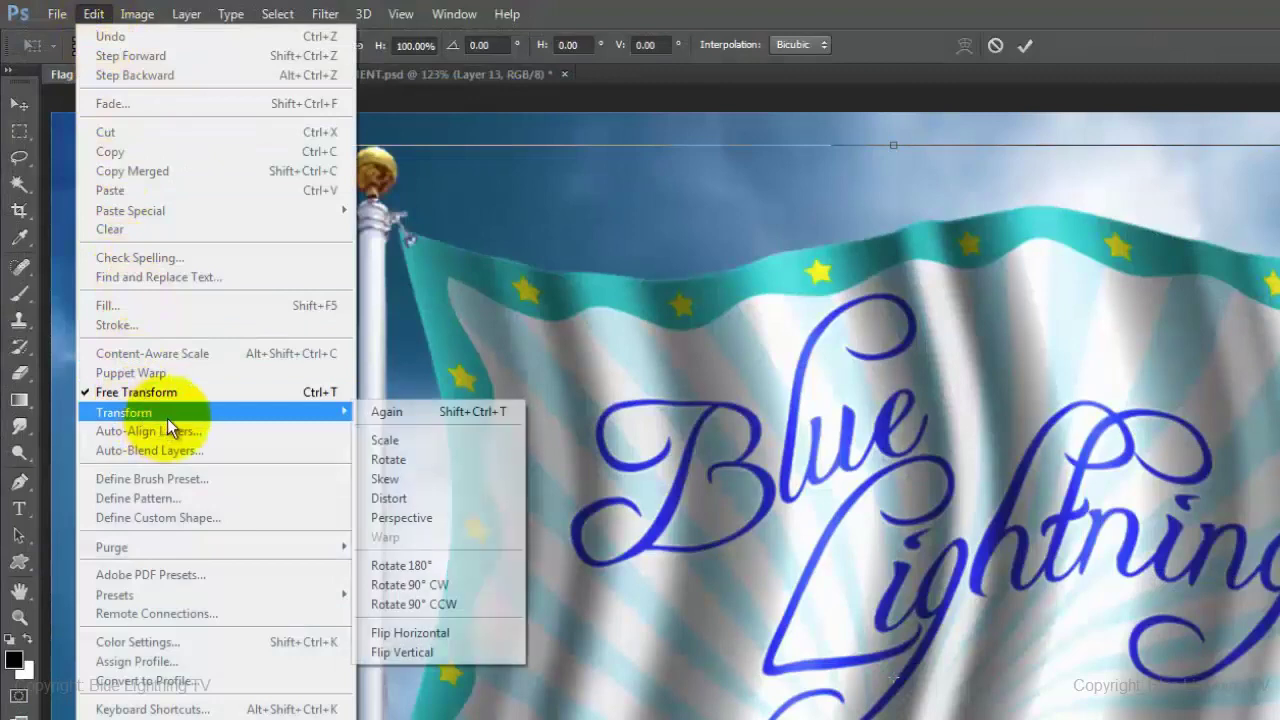
pyautogui.click(405, 518)
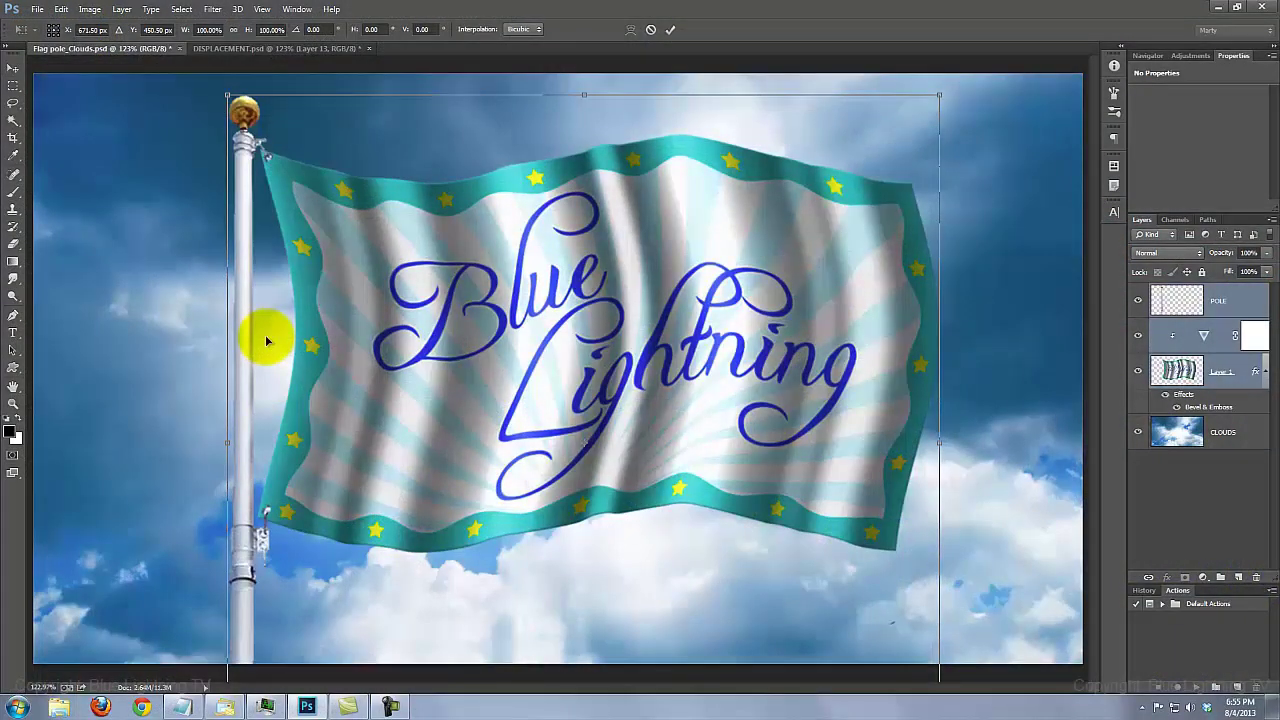
pyautogui.hotkey('ctrl', '0')
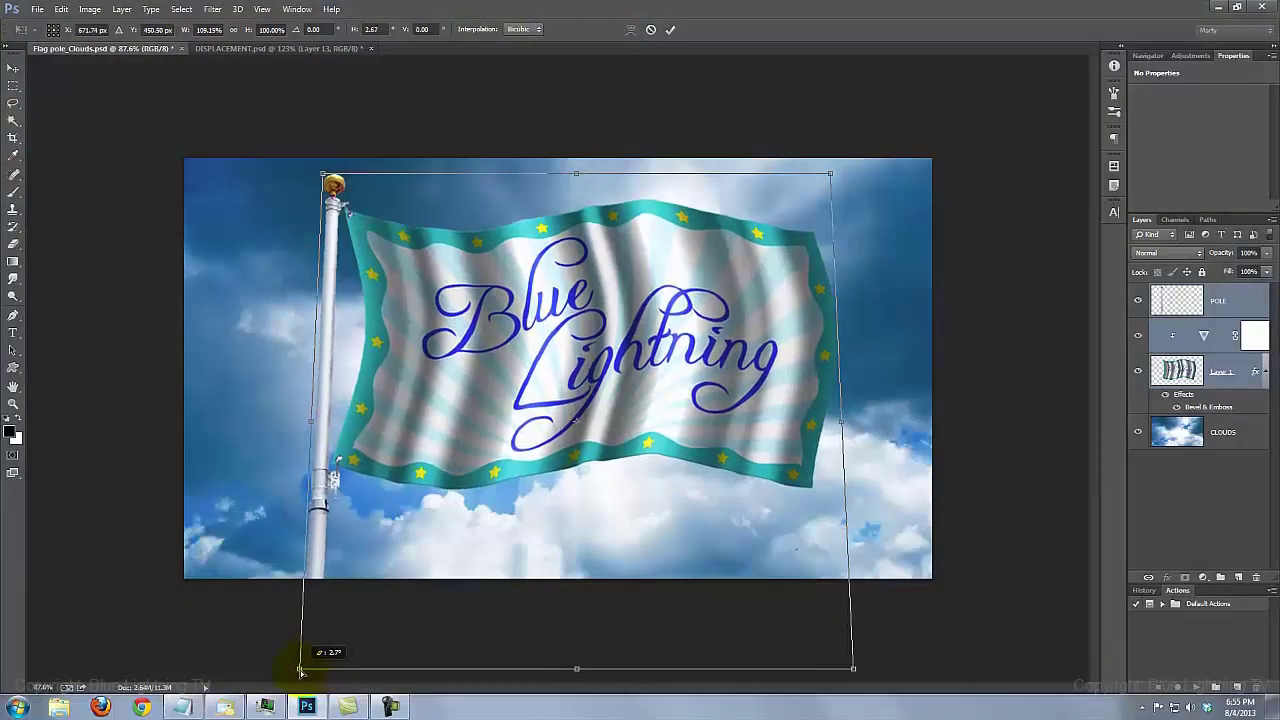
pyautogui.press('Return')
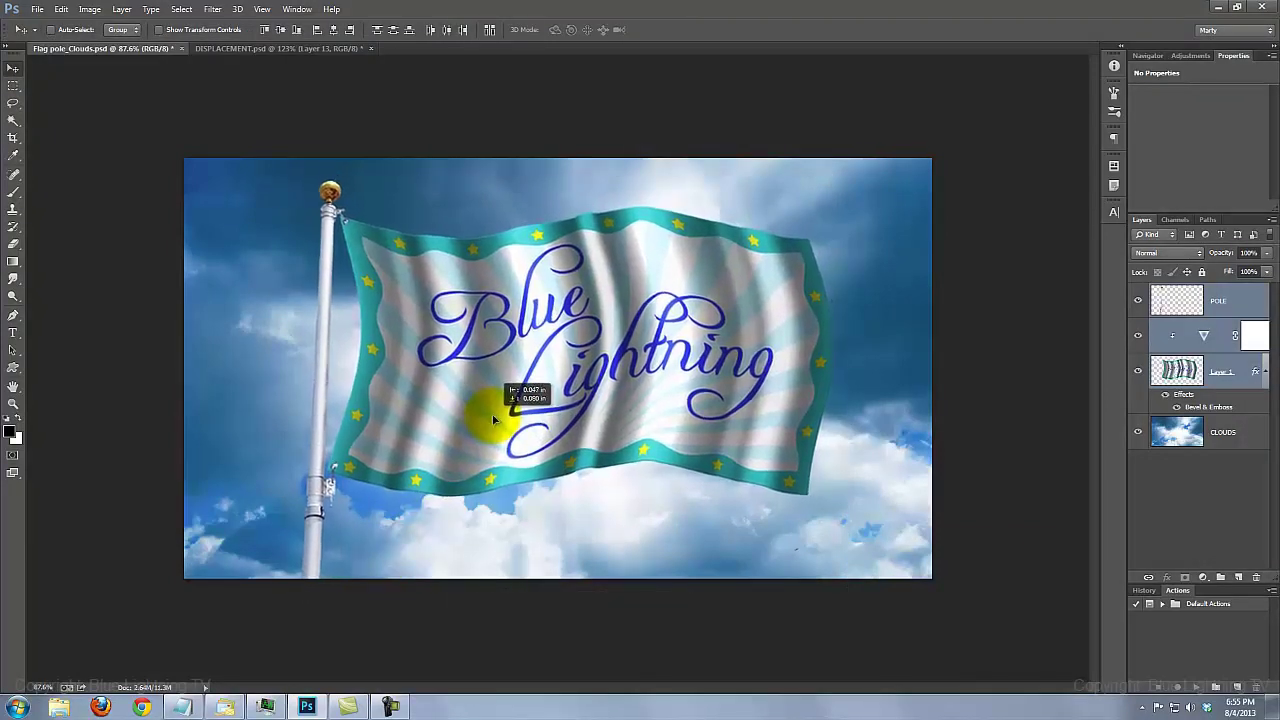
pyautogui.hotkey('ctrl', '0')
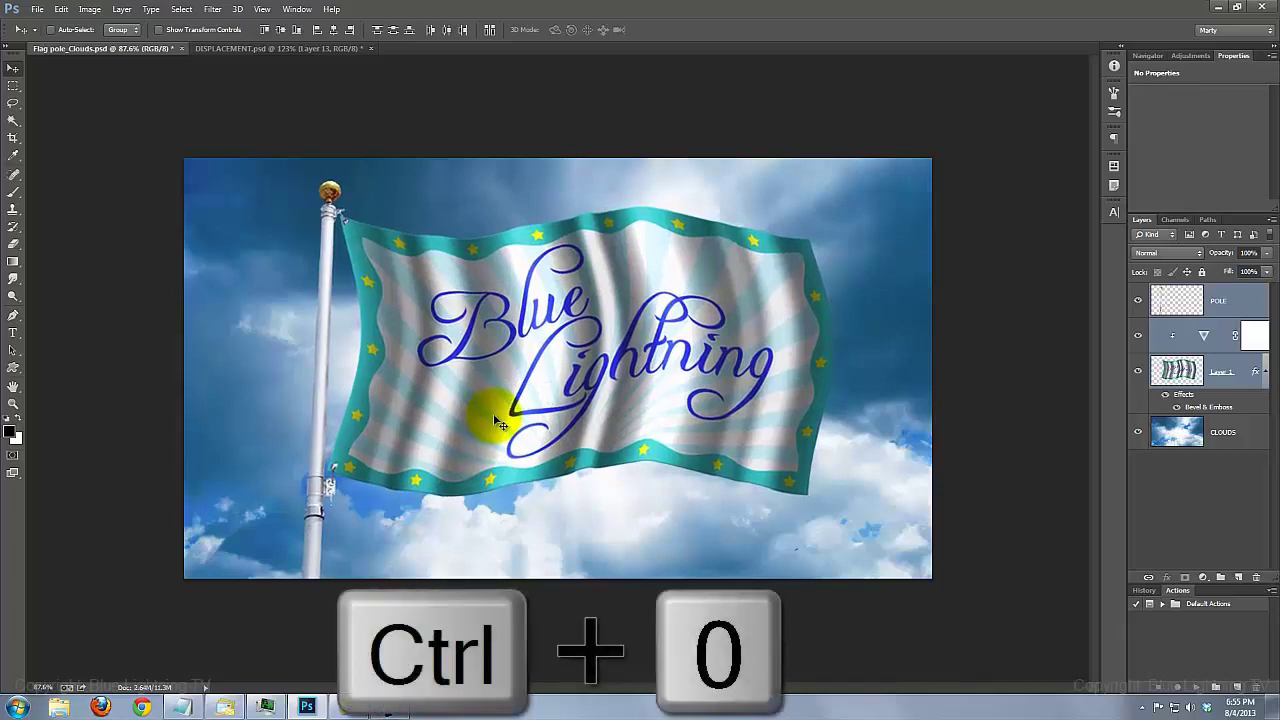